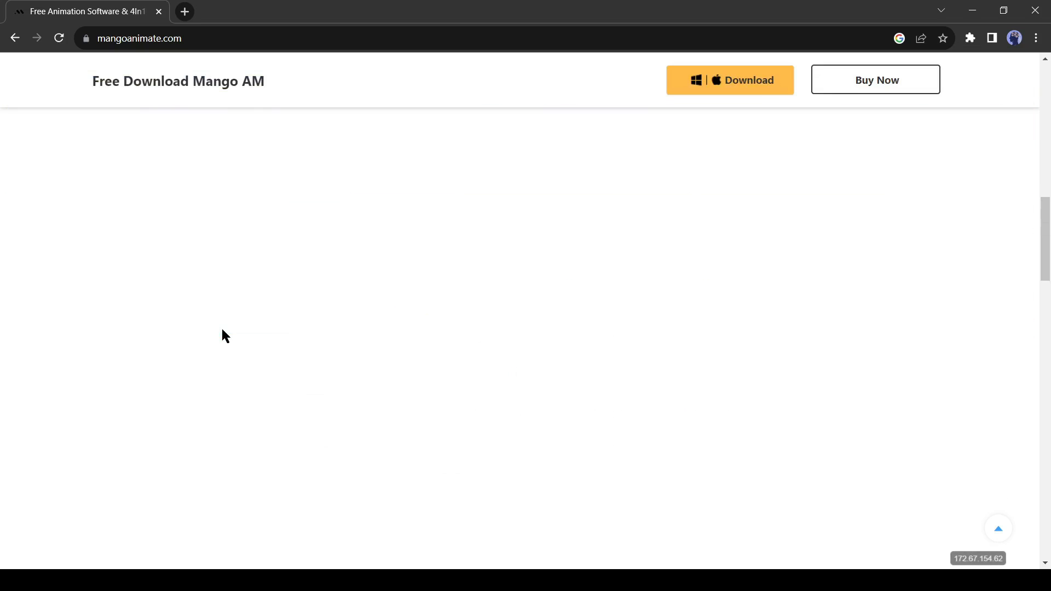
Step: Look through the sample animation videos for Mango WM, Mango CM, Mango TM and Mango PM
{"action": "scroll", "coordinate": [312, 224], "scroll_direction": "up", "scroll_amount": 1}
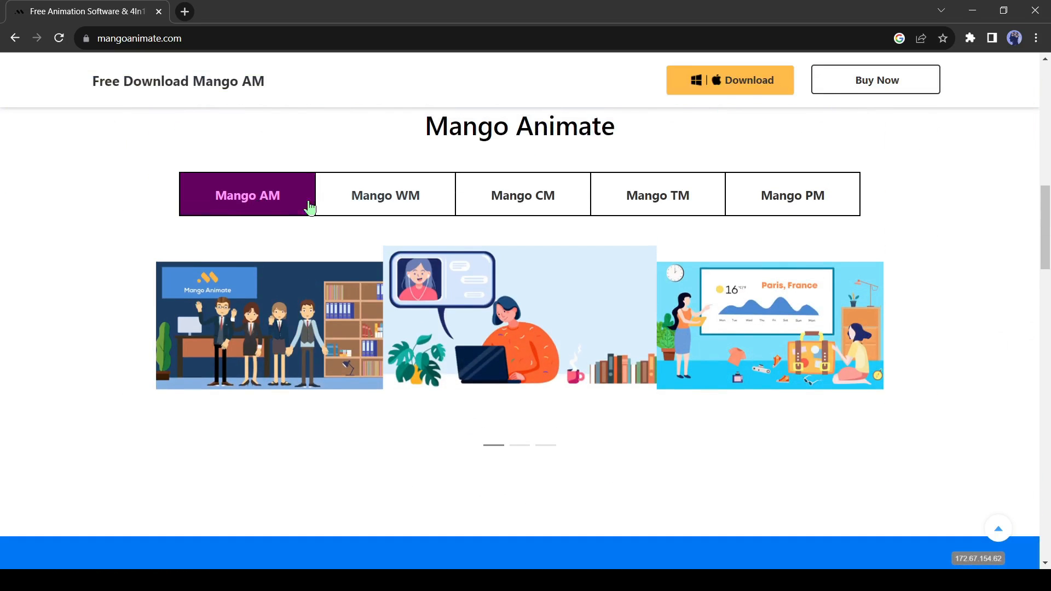
{"action": "left_click", "coordinate": [376, 202]}
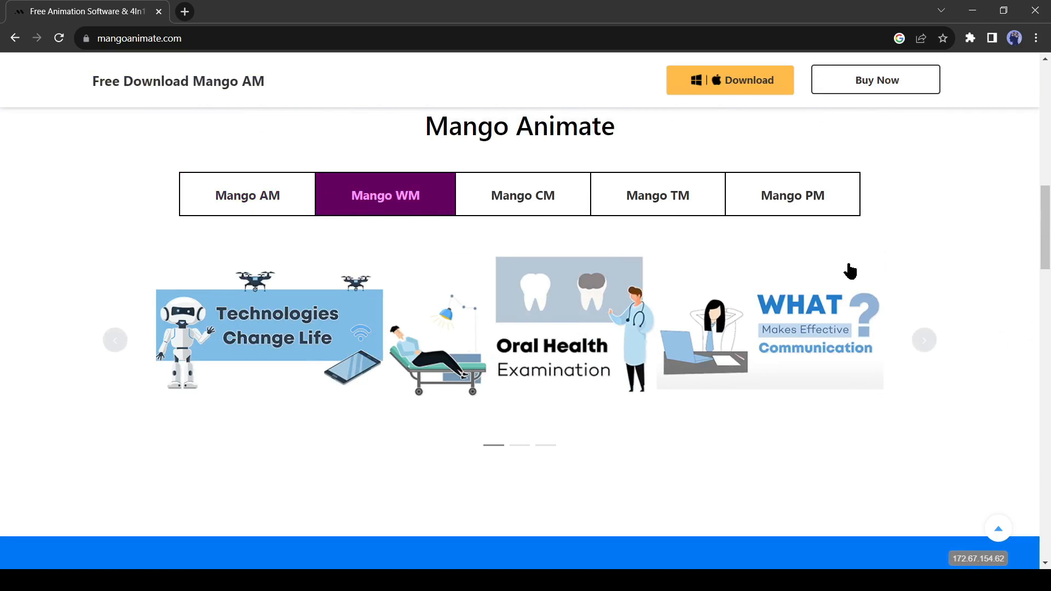
{"action": "left_click", "coordinate": [540, 208]}
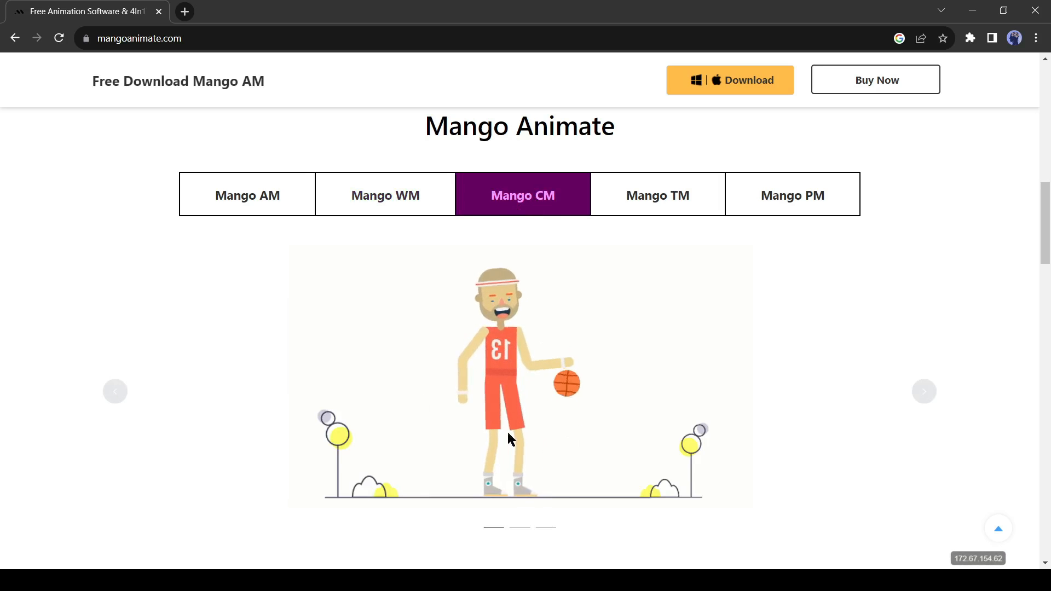
{"action": "left_click", "coordinate": [670, 212]}
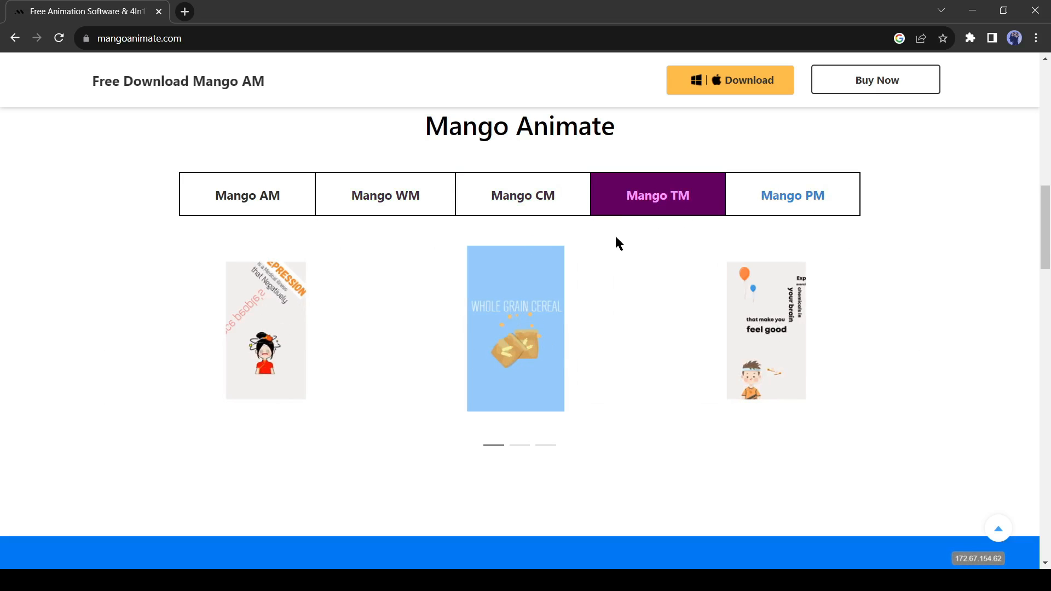
{"action": "left_click", "coordinate": [780, 203]}
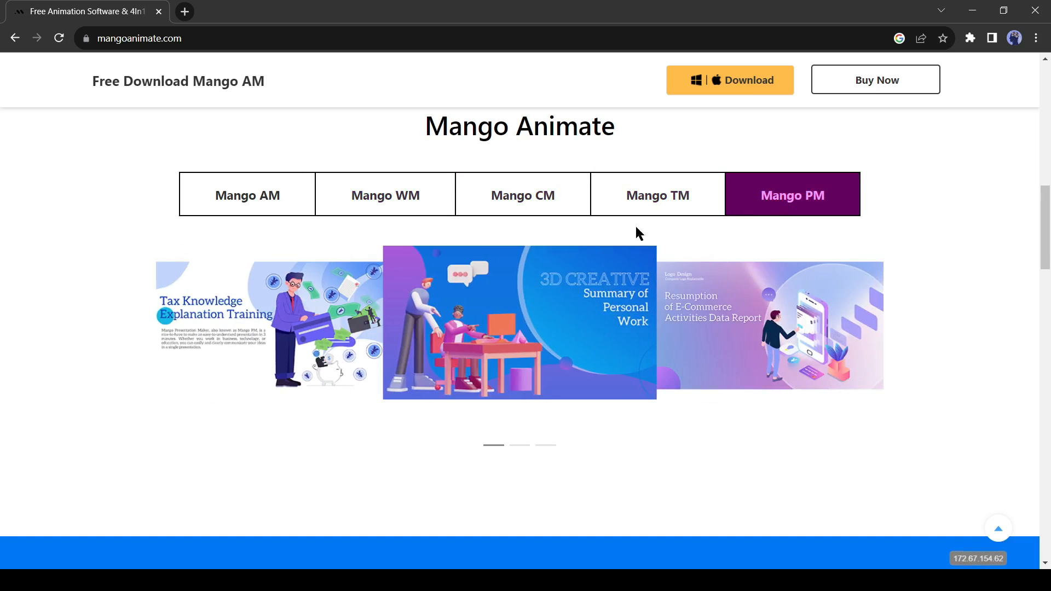
{"action": "scroll", "coordinate": [840, 330], "scroll_direction": "up", "scroll_amount": 6}
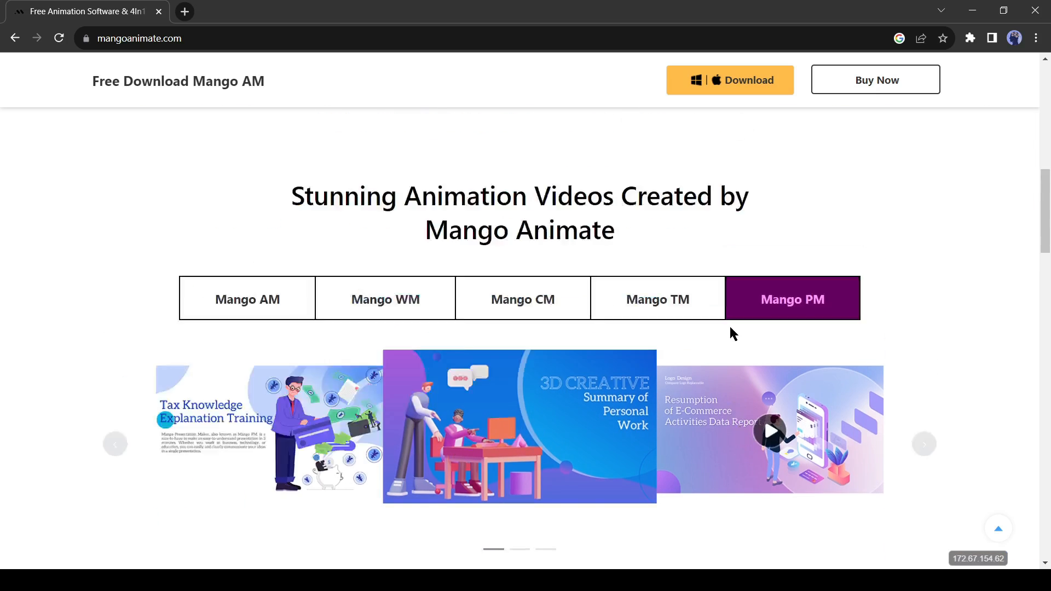
{"action": "scroll", "coordinate": [449, 358], "scroll_direction": "down", "scroll_amount": 4}
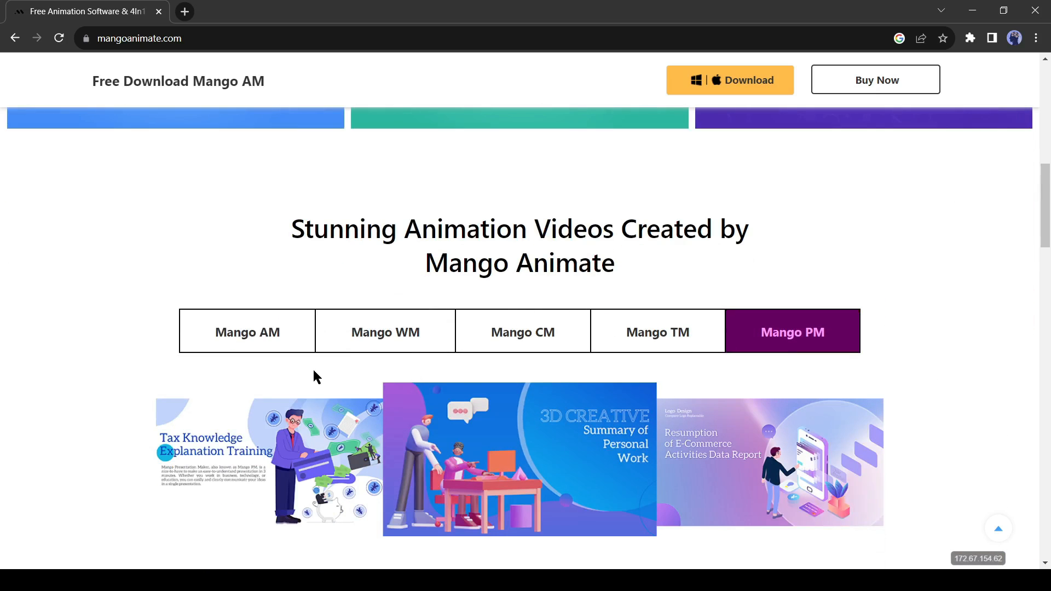
Step: Go to the Mango WM Whiteboard Animation Maker product page and download the software
{"action": "scroll", "coordinate": [507, 328], "scroll_direction": "up", "scroll_amount": 11}
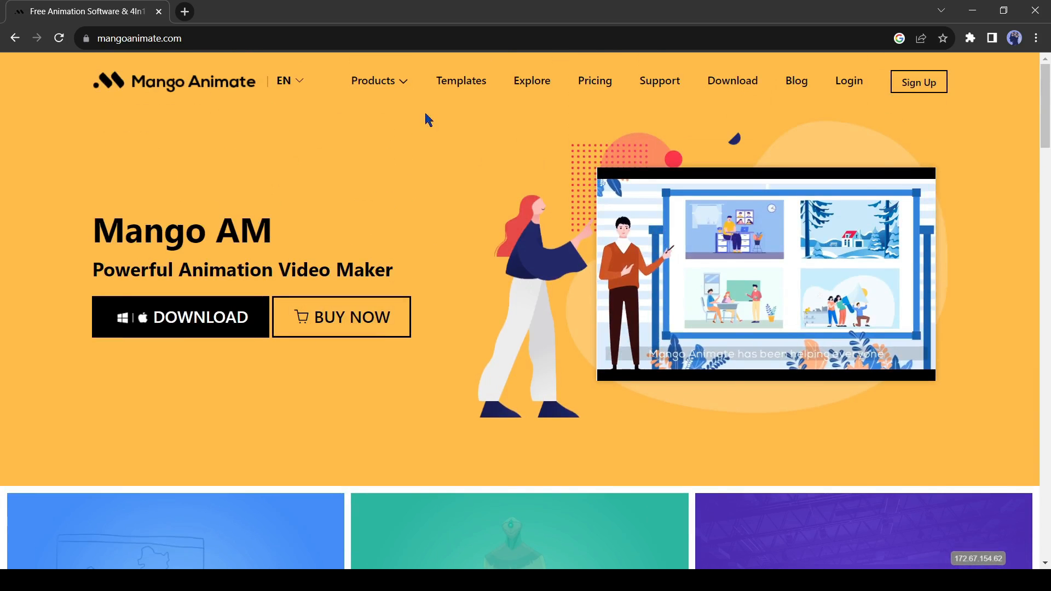
{"action": "mouse_move", "coordinate": [361, 108]}
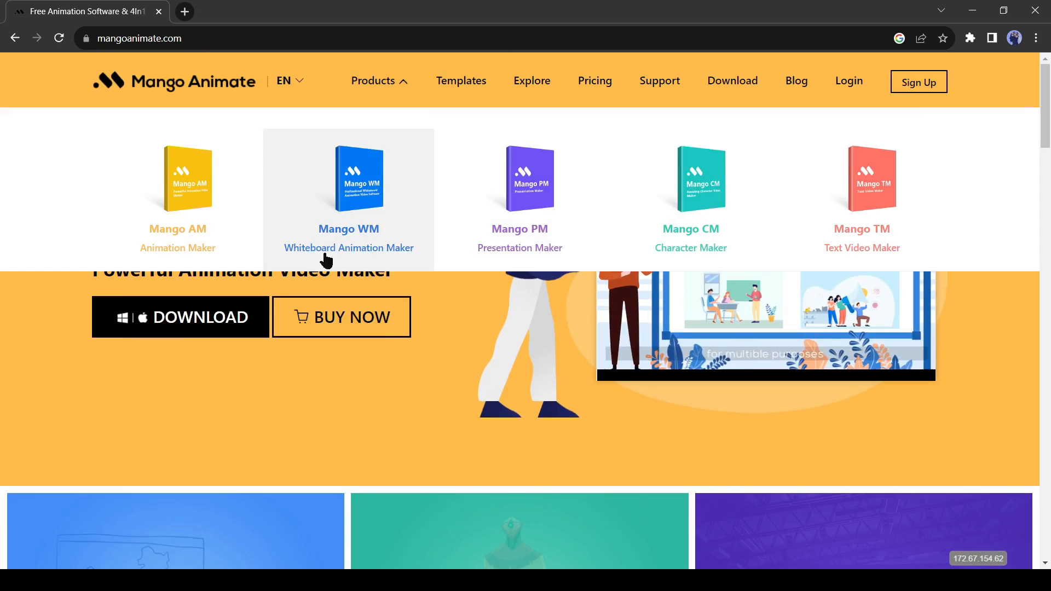
{"action": "left_click", "coordinate": [357, 189]}
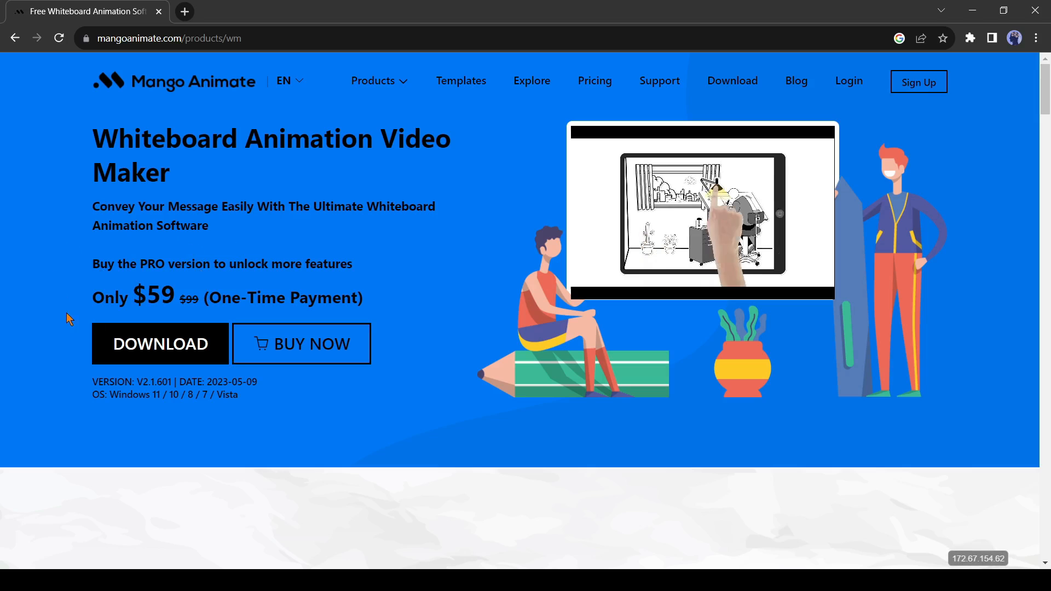
{"action": "left_click", "coordinate": [186, 346]}
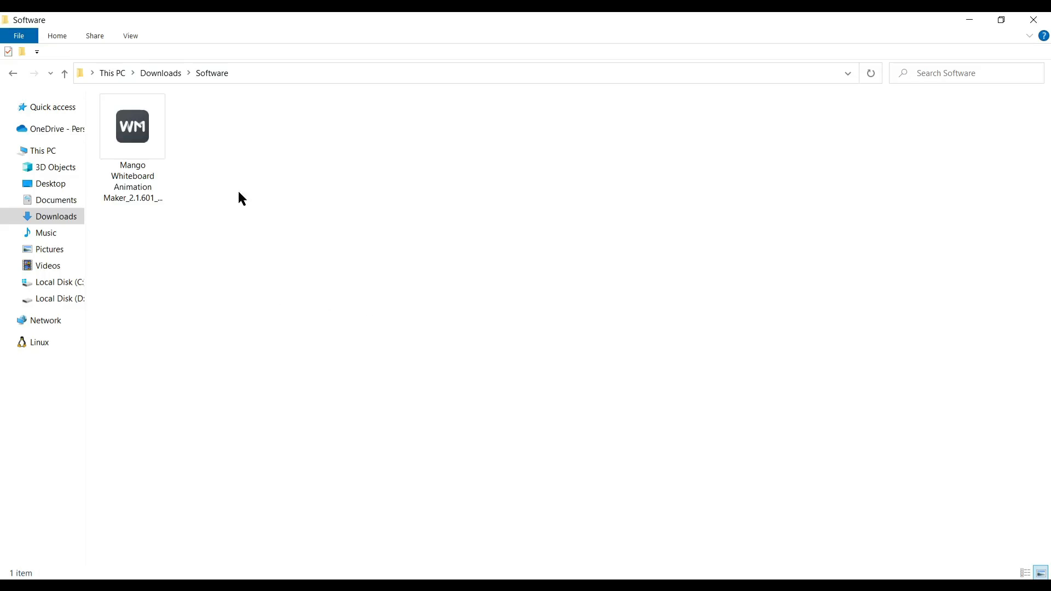
Step: Install Mango Whiteboard Animation Maker from the setup file in Downloads > Software and launch it when setup finishes
{"action": "double_click", "coordinate": [141, 143]}
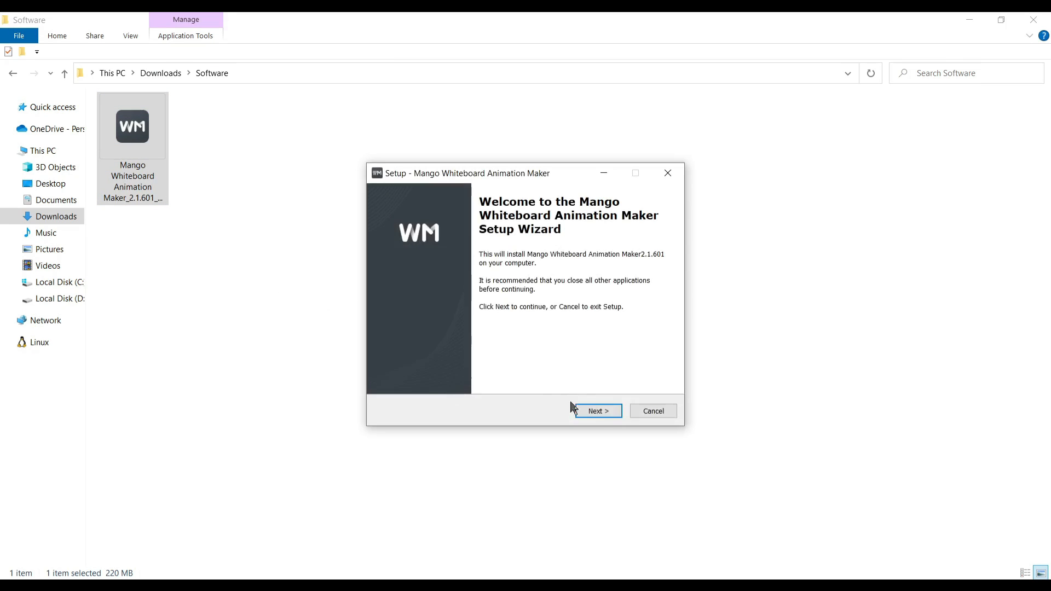
{"action": "left_click", "coordinate": [601, 410]}
{"action": "left_click", "coordinate": [459, 368]}
{"action": "left_click", "coordinate": [605, 411]}
{"action": "left_click", "coordinate": [606, 411]}
{"action": "left_click", "coordinate": [607, 412]}
{"action": "left_click", "coordinate": [606, 412]}
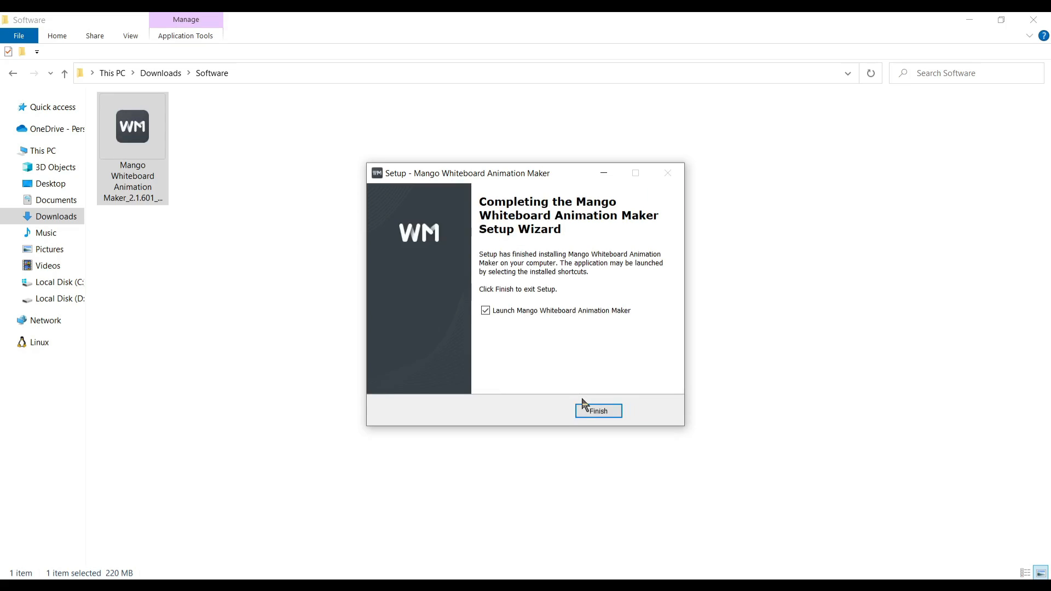
{"action": "left_click", "coordinate": [591, 413]}
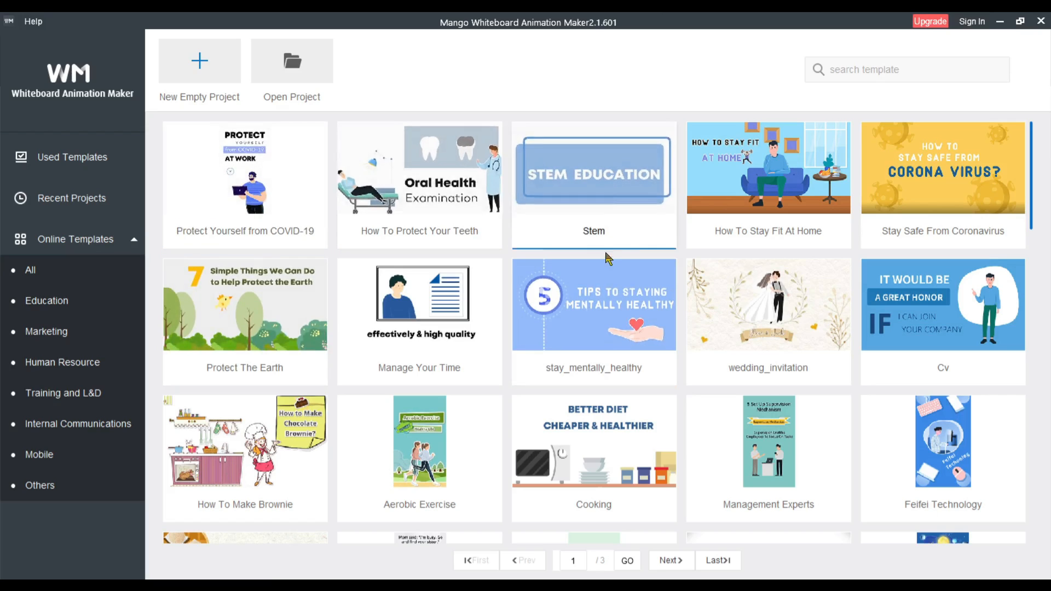
Step: Look through the online templates in the Education category
{"action": "left_click", "coordinate": [61, 297]}
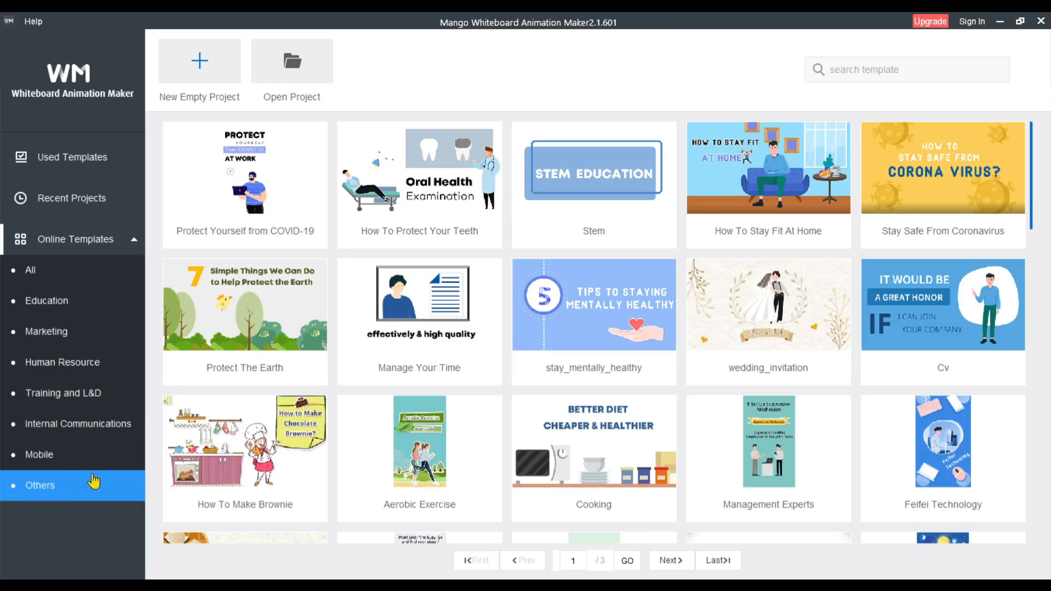
{"action": "scroll", "coordinate": [647, 323], "scroll_direction": "down", "scroll_amount": 6}
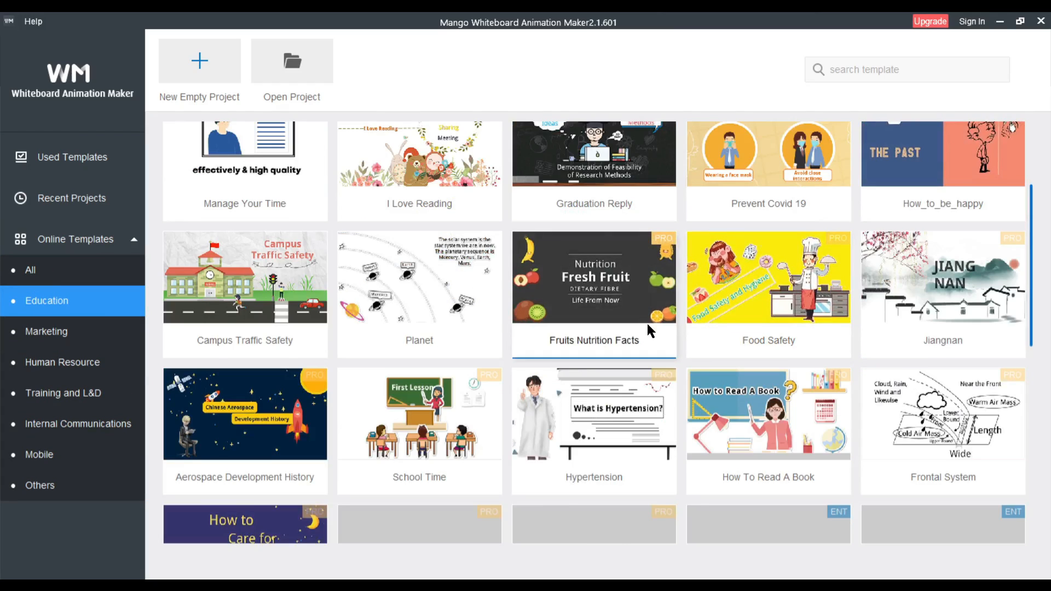
{"action": "scroll", "coordinate": [648, 310], "scroll_direction": "up", "scroll_amount": 5}
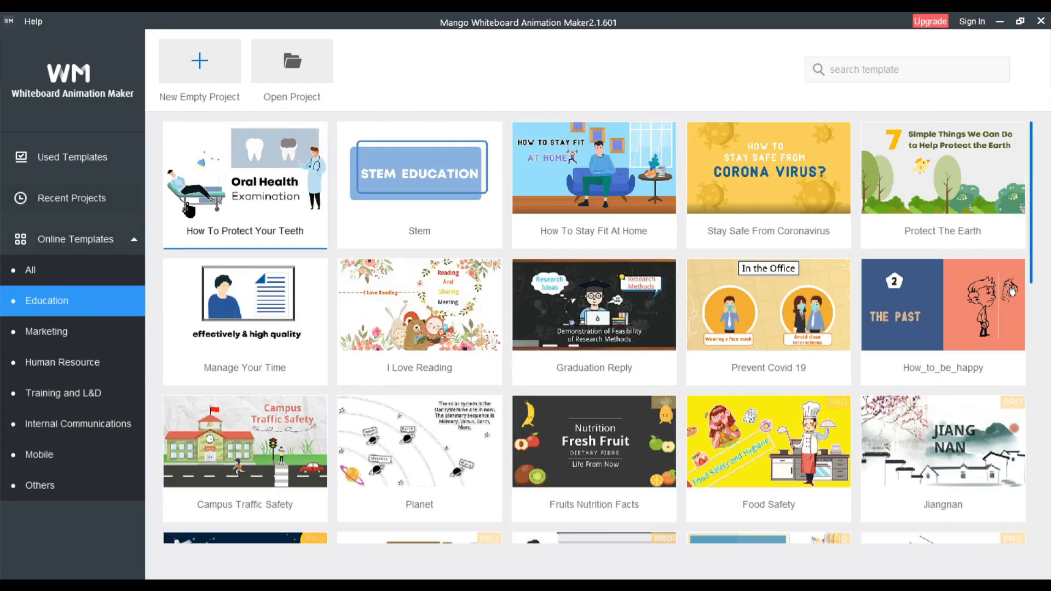
Step: Create a new empty project with a 16:9 aspect ratio
{"action": "left_click", "coordinate": [194, 71]}
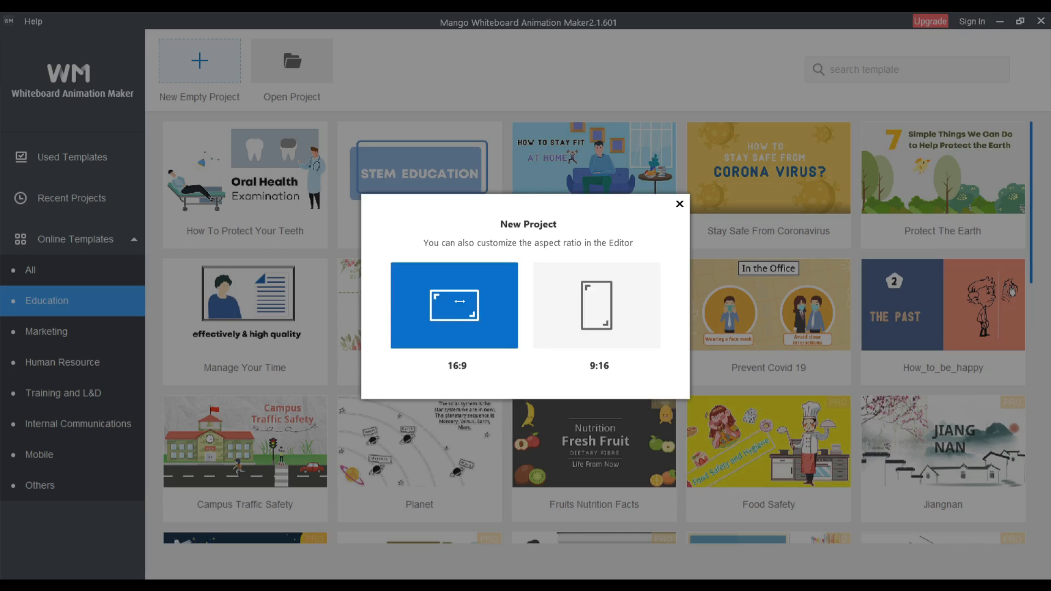
{"action": "left_click", "coordinate": [459, 303]}
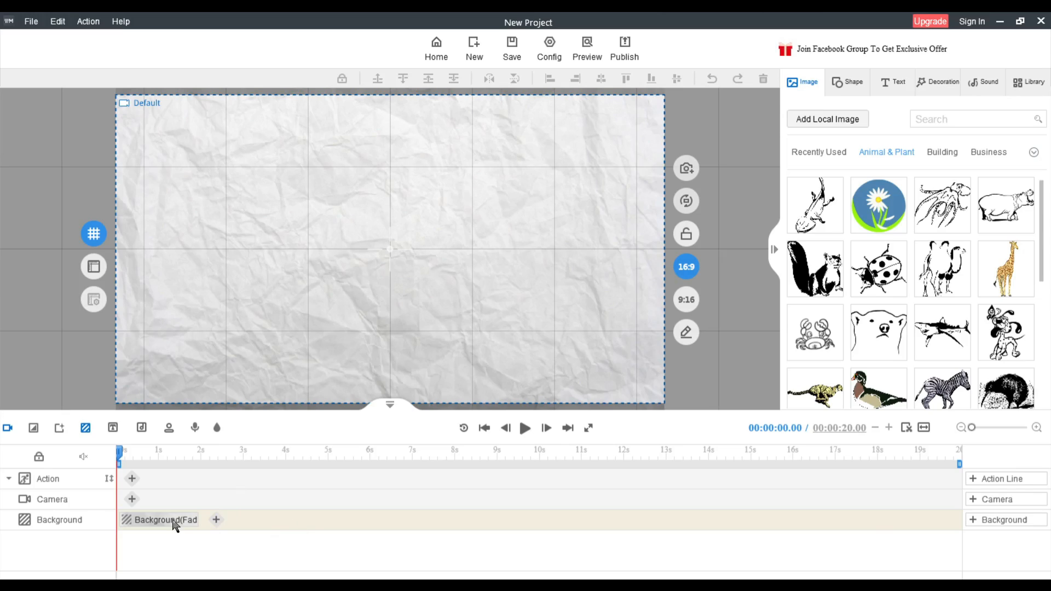
Step: Extend the paper background clip on the timeline so it ends at 15.5 seconds
{"action": "left_click", "coordinate": [217, 519]}
{"action": "left_click", "coordinate": [169, 522]}
{"action": "left_click", "coordinate": [221, 520]}
{"action": "key", "text": "Delete"}
{"action": "left_click_drag", "start_coordinate": [199, 520], "coordinate": [772, 542]}
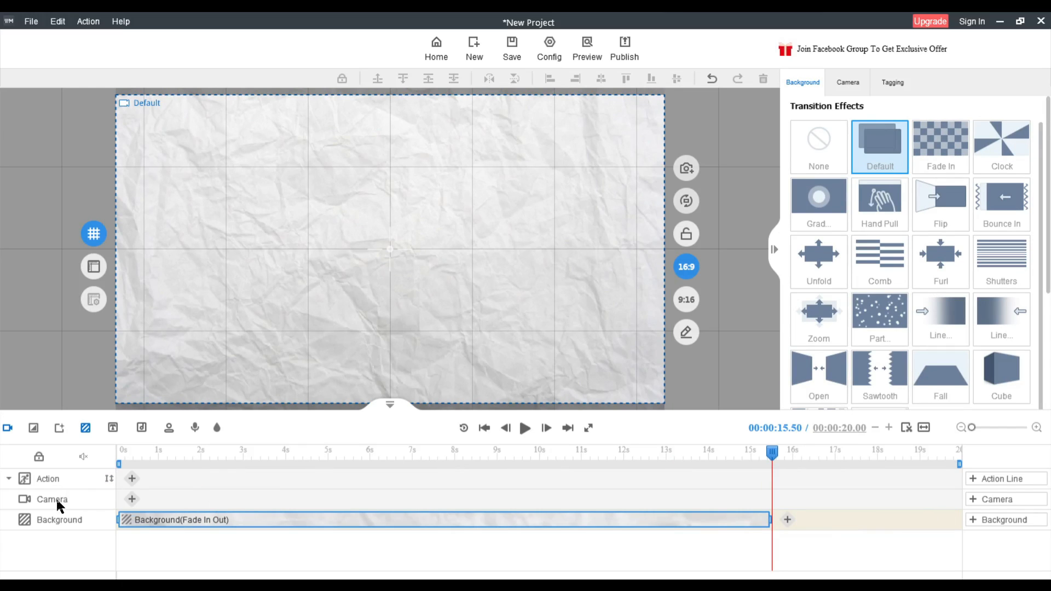
Step: Look at the camera effects offered for the Camera track without adding one, and select the Action track
{"action": "left_click", "coordinate": [132, 499]}
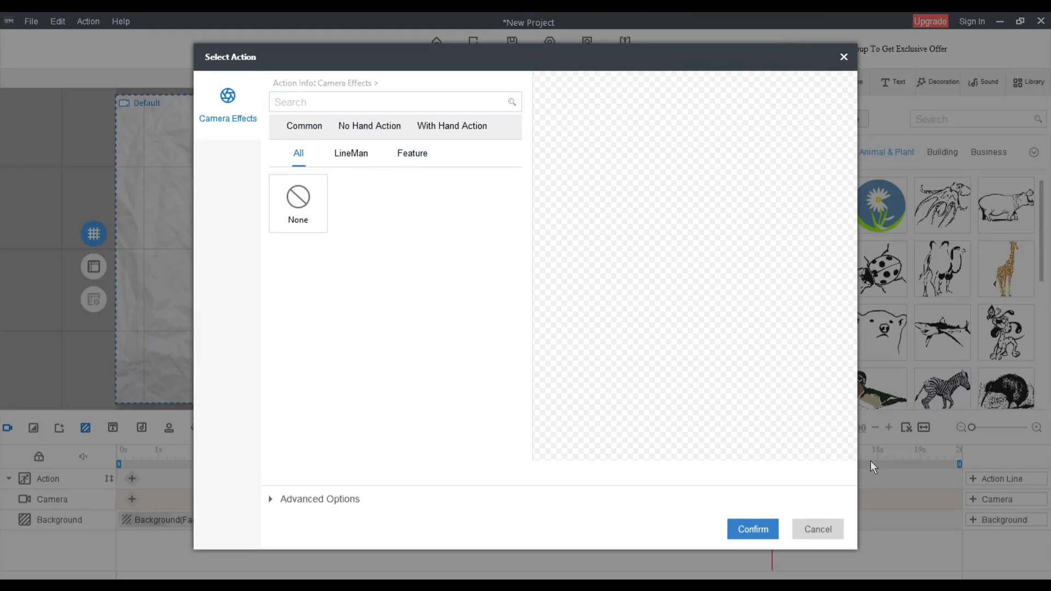
{"action": "left_click", "coordinate": [818, 530]}
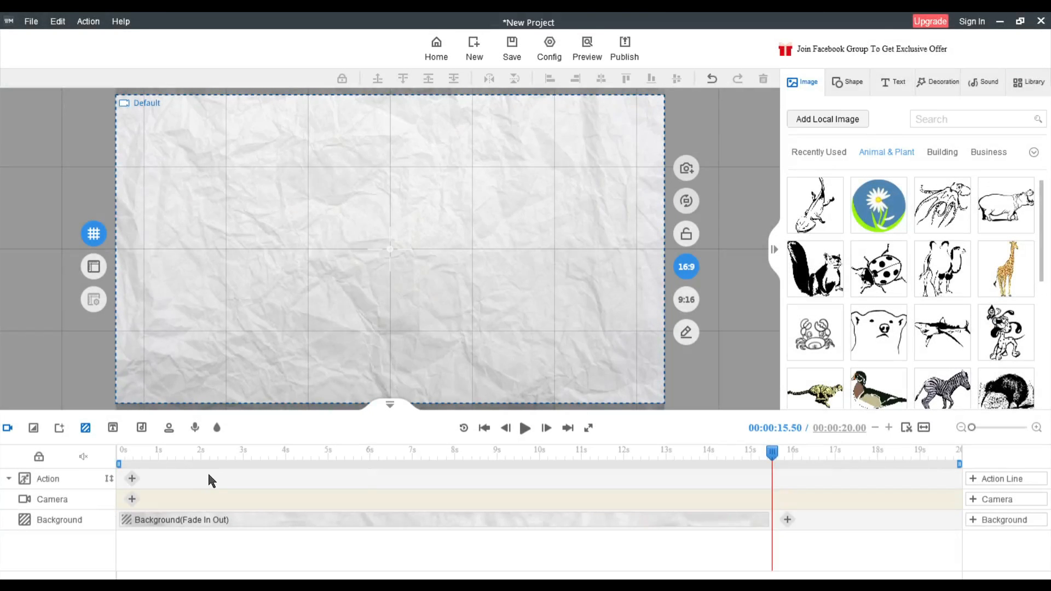
{"action": "left_click", "coordinate": [192, 480]}
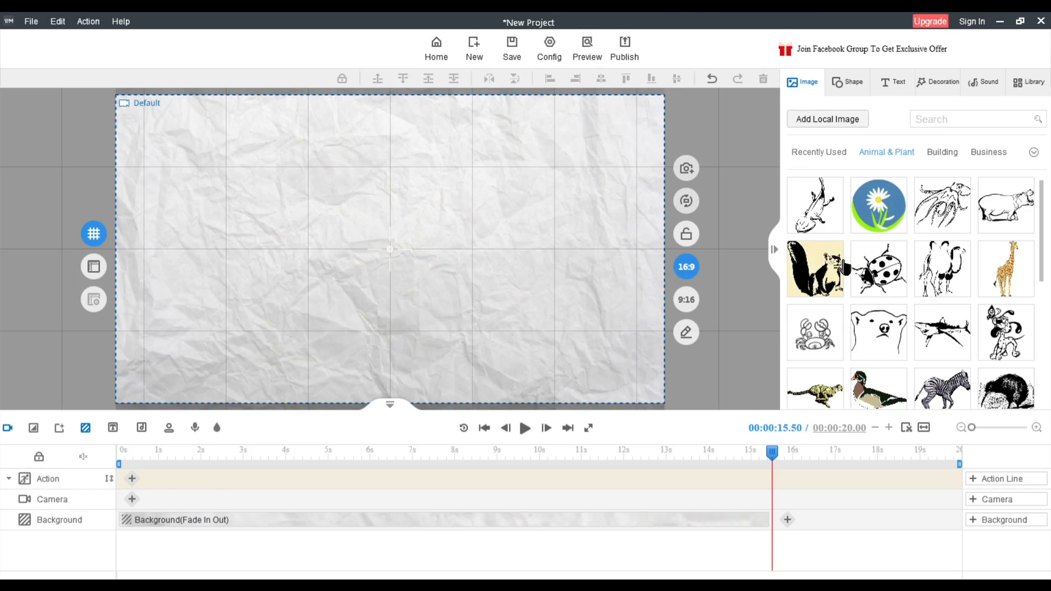
Step: Look through the image, shape, text, decoration, sound and library assets available for the project
{"action": "scroll", "coordinate": [864, 298], "scroll_direction": "down", "scroll_amount": 2}
{"action": "scroll", "coordinate": [863, 298], "scroll_direction": "down", "scroll_amount": 3}
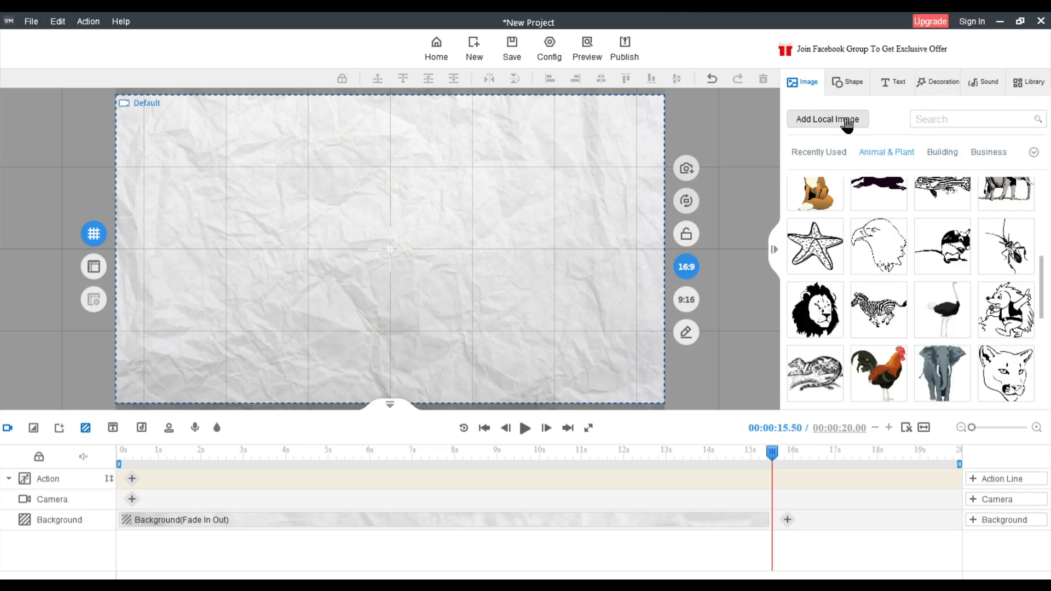
{"action": "left_click", "coordinate": [848, 82]}
{"action": "scroll", "coordinate": [929, 336], "scroll_direction": "down", "scroll_amount": 5}
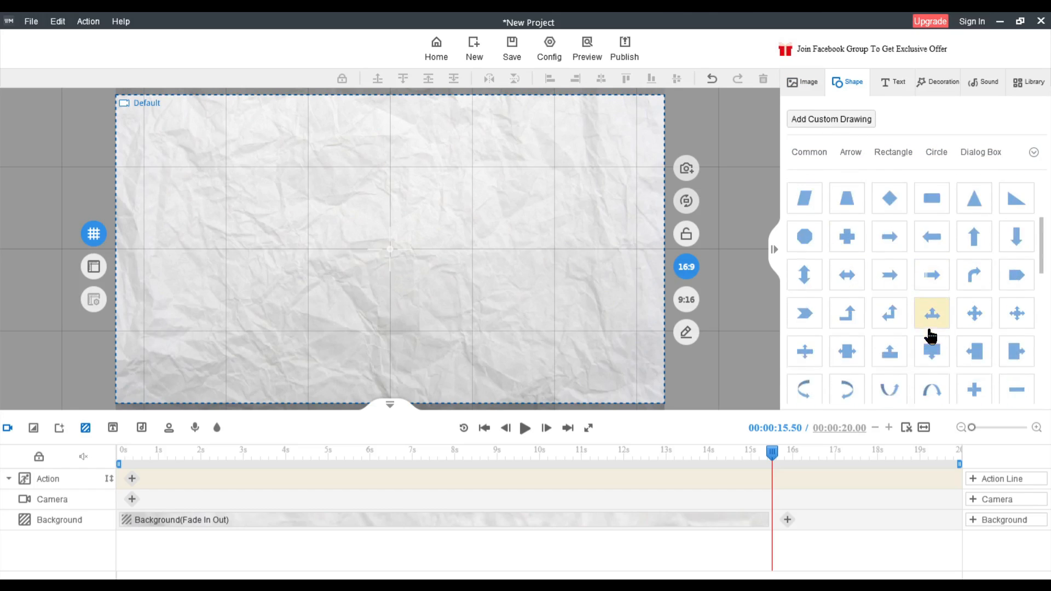
{"action": "left_click", "coordinate": [893, 85]}
{"action": "left_click", "coordinate": [937, 83]}
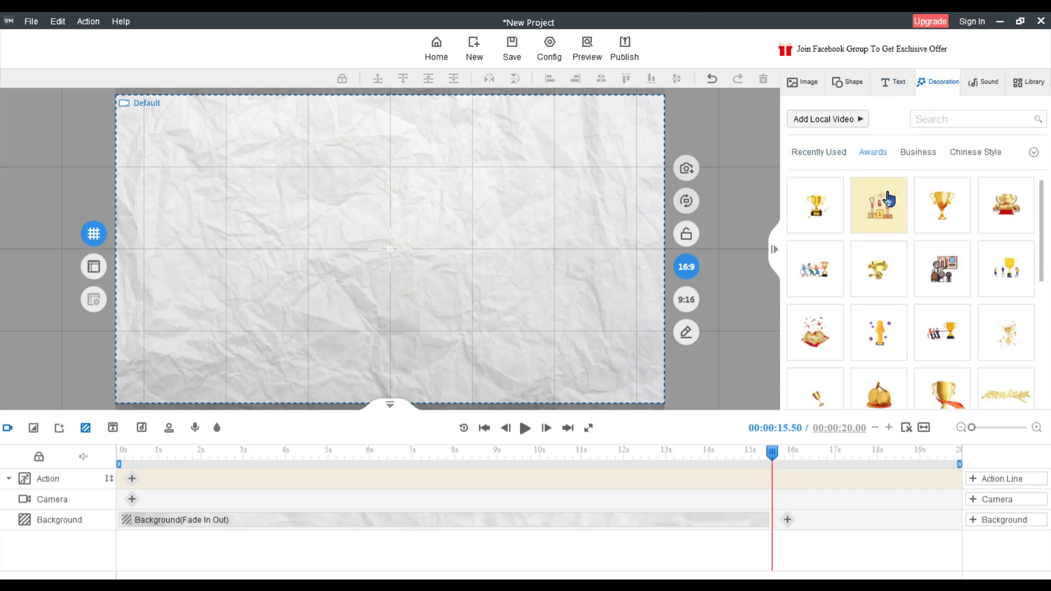
{"action": "left_click", "coordinate": [984, 83]}
{"action": "left_click", "coordinate": [1017, 87]}
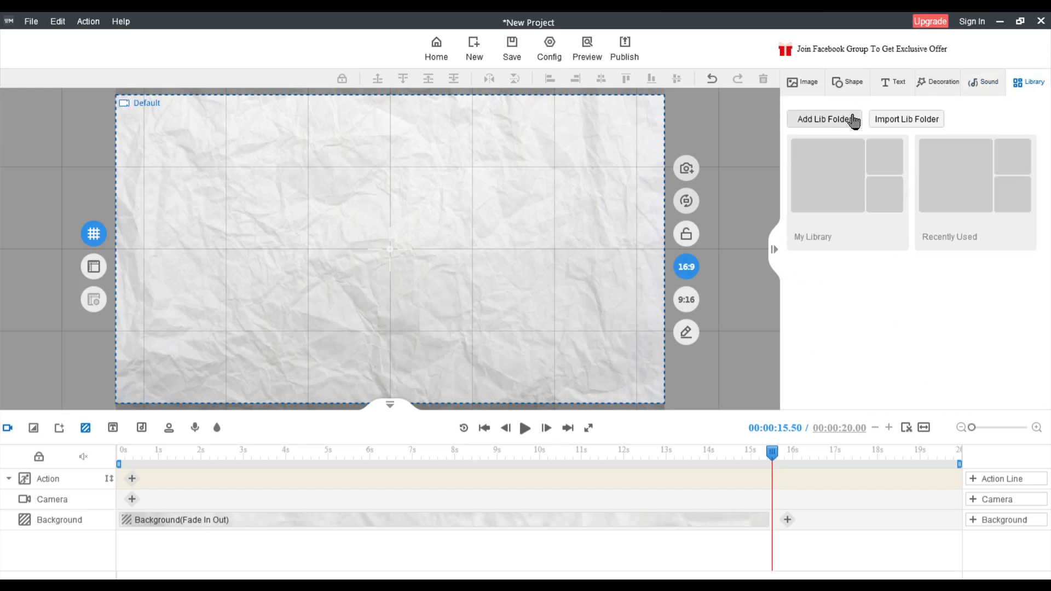
{"action": "left_click", "coordinate": [791, 84]}
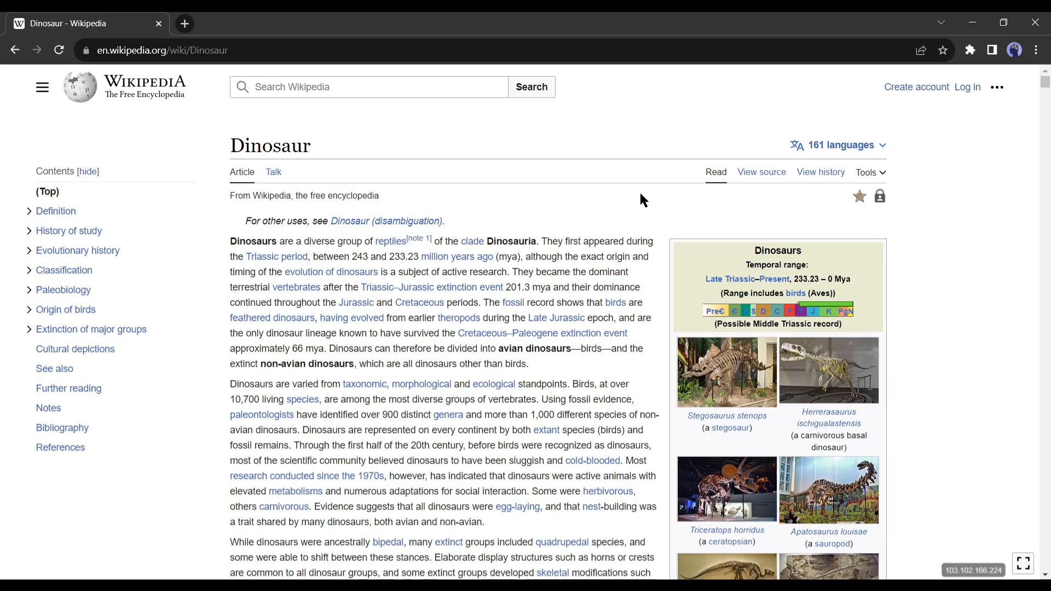
Step: Skim the Wikipedia article on Dinosaur in the browser as source material for the video script
{"action": "scroll", "coordinate": [572, 243], "scroll_direction": "down", "scroll_amount": 20}
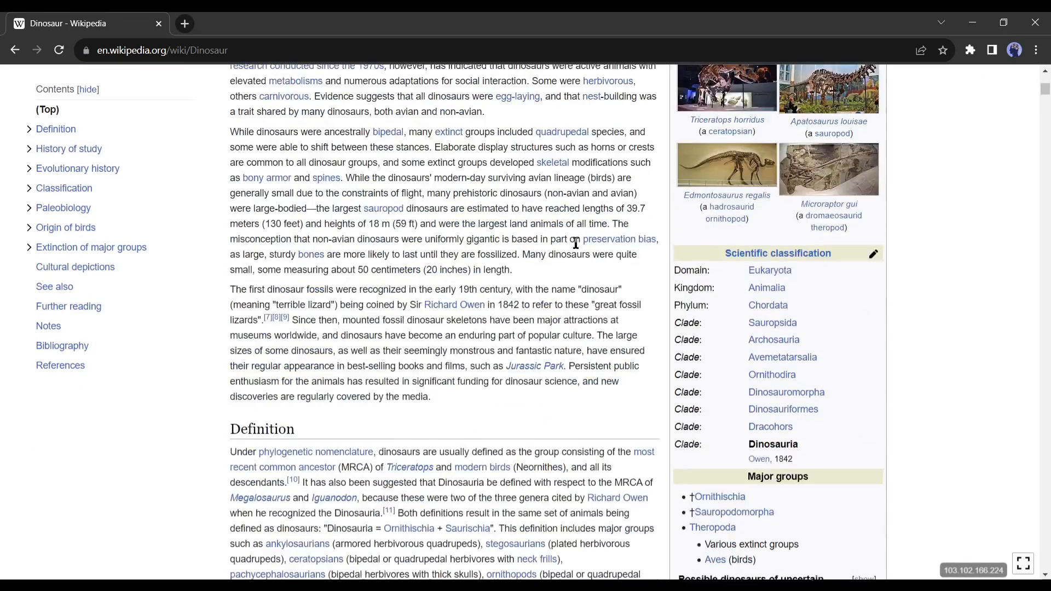
{"action": "scroll", "coordinate": [576, 243], "scroll_direction": "down", "scroll_amount": 20}
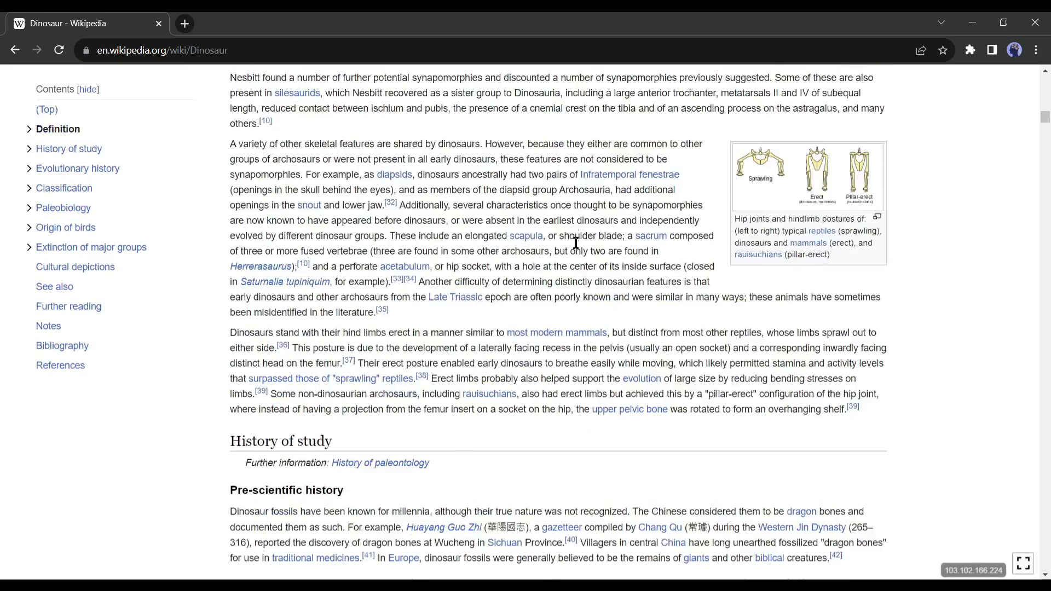
{"action": "scroll", "coordinate": [574, 239], "scroll_direction": "up", "scroll_amount": 20}
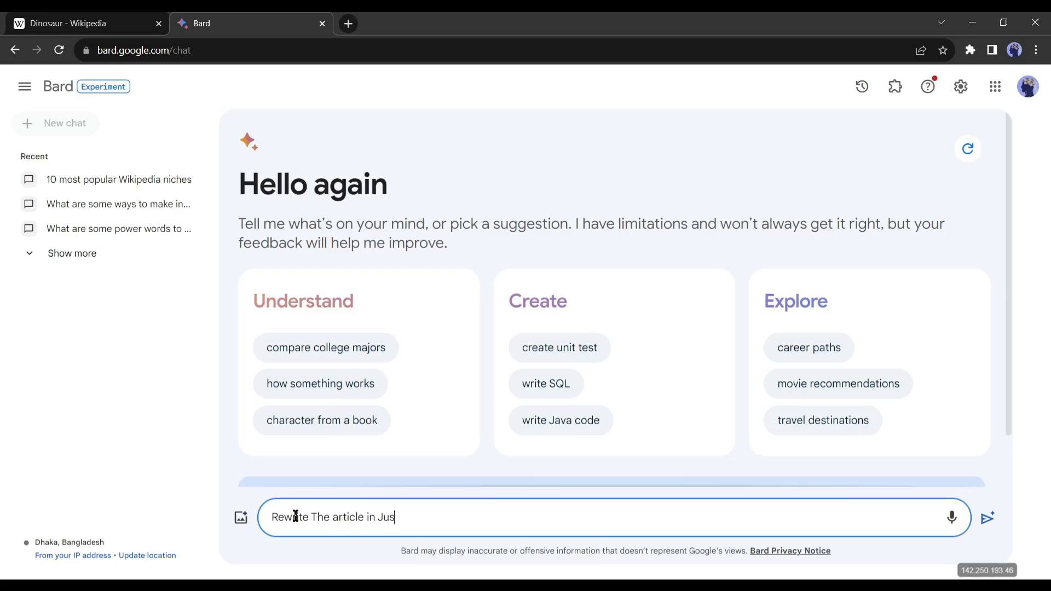
{"action": "type", "text": "t 300 Words."}
{"action": "type", "text": "https://en.wikipedia.org/wiki/Dinosaur"}
{"action": "key", "text": "Return"}
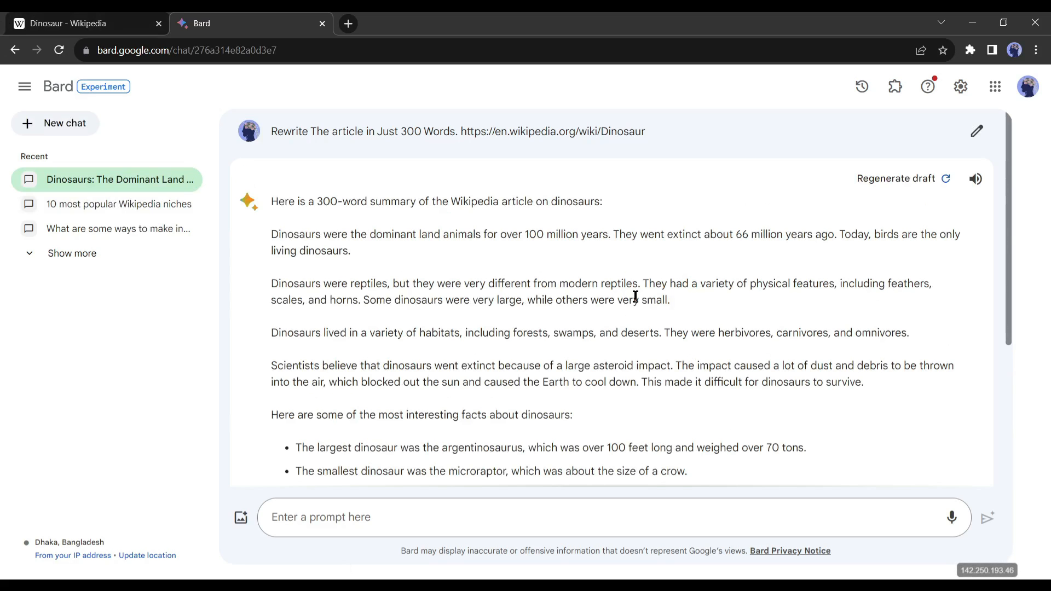
Step: Read through Bard's summary of the dinosaur article, including the list of interesting facts
{"action": "scroll", "coordinate": [635, 296], "scroll_direction": "down", "scroll_amount": 4}
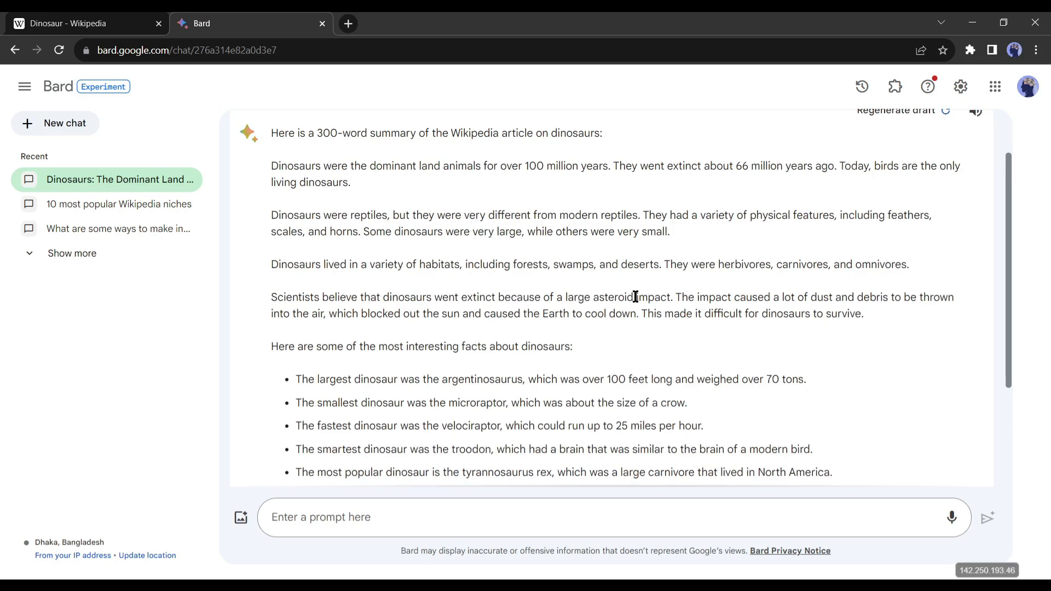
{"action": "scroll", "coordinate": [634, 296], "scroll_direction": "up", "scroll_amount": 4}
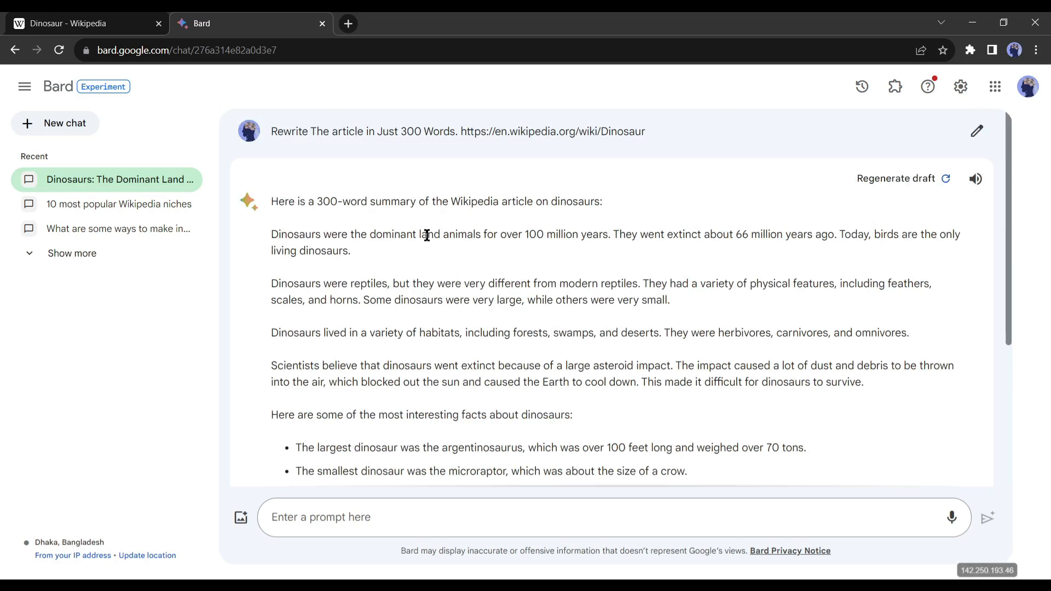
{"action": "scroll", "coordinate": [540, 308], "scroll_direction": "down", "scroll_amount": 4}
{"action": "scroll", "coordinate": [527, 314], "scroll_direction": "up", "scroll_amount": 4}
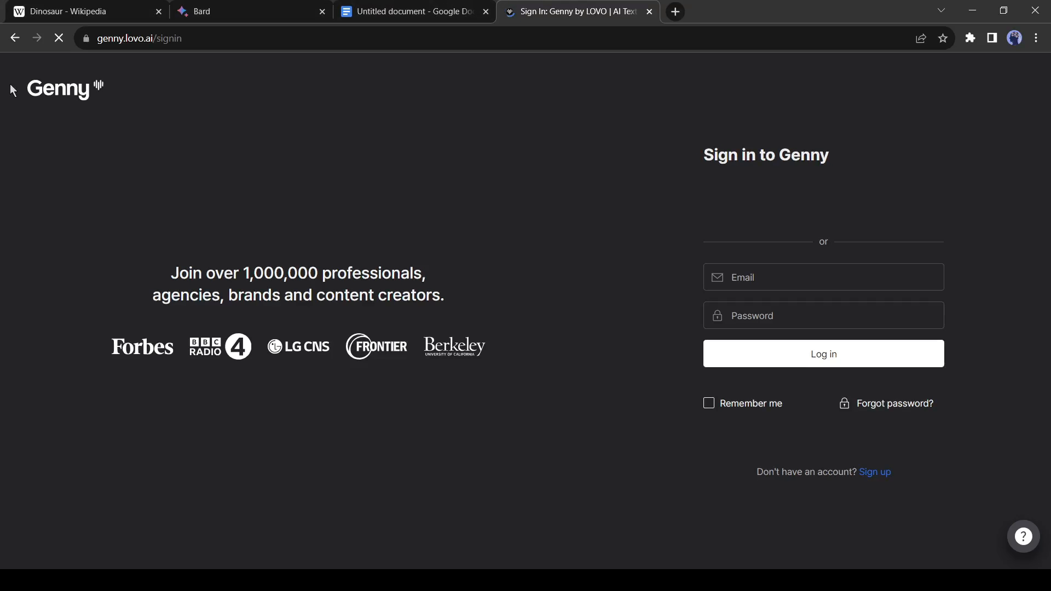
Step: Sign in to Genny with the account's e-mail and create a new project in Simple Mode
{"action": "left_click", "coordinate": [778, 278]}
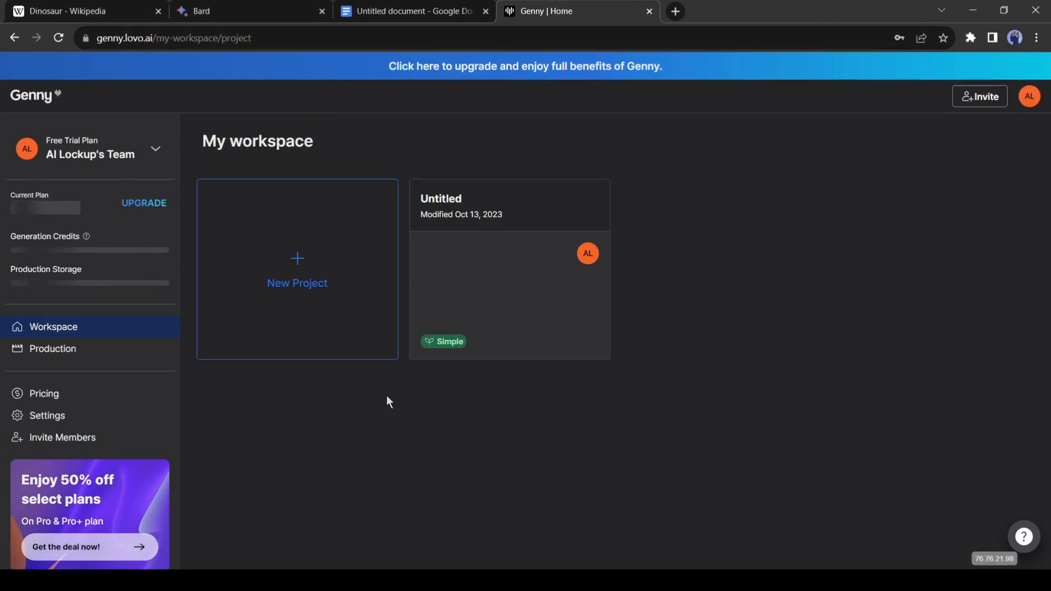
{"action": "left_click", "coordinate": [338, 273]}
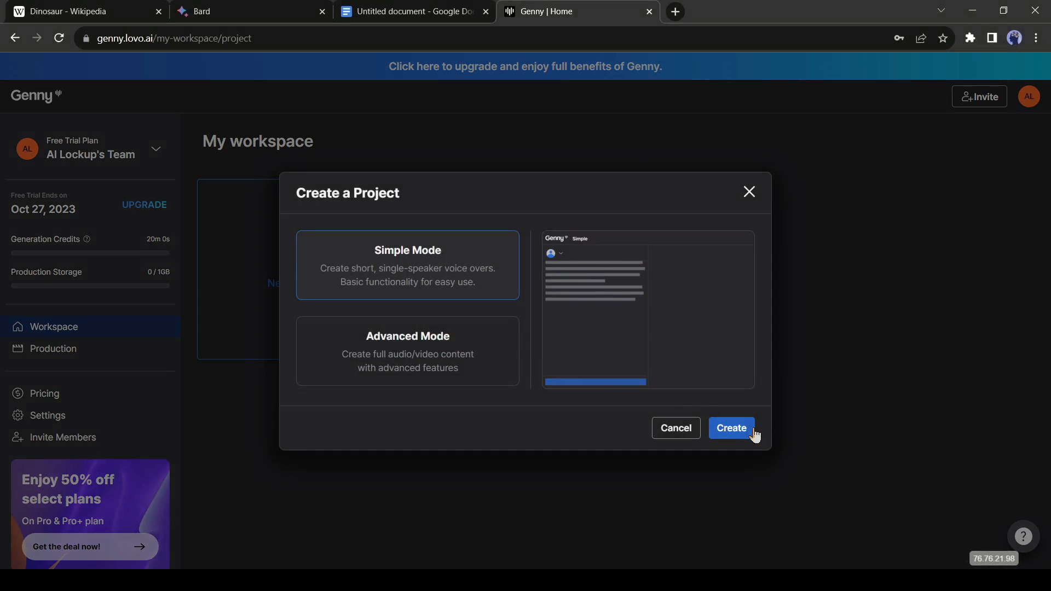
{"action": "left_click", "coordinate": [733, 432]}
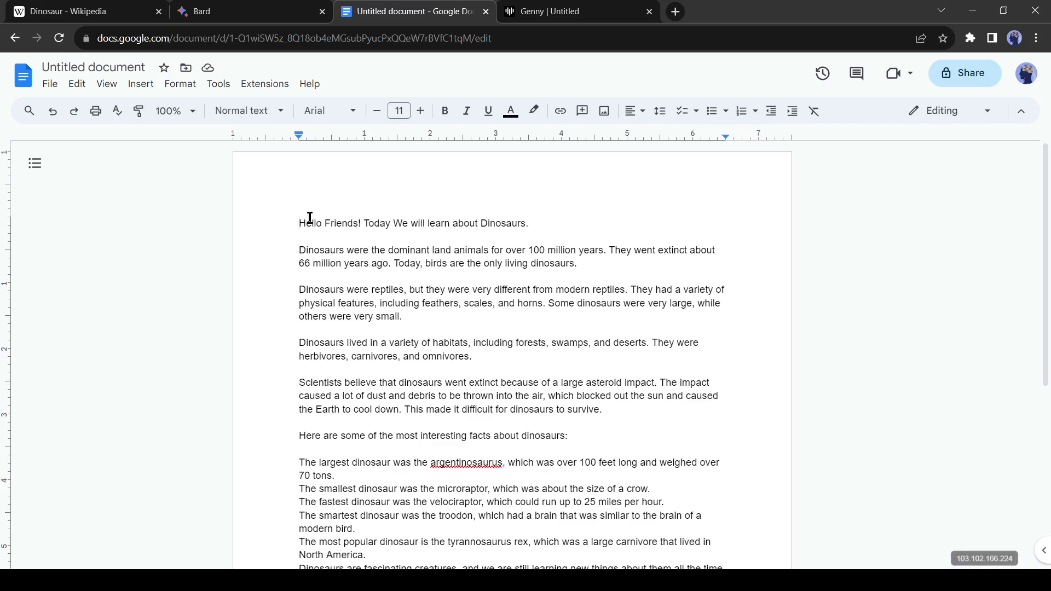
Step: Copy the entire dinosaur script from the Google Docs document and switch back to the Genny project
{"action": "left_click_drag", "start_coordinate": [299, 222], "coordinate": [348, 370]}
{"action": "scroll", "coordinate": [348, 370], "scroll_direction": "down", "scroll_amount": 5}
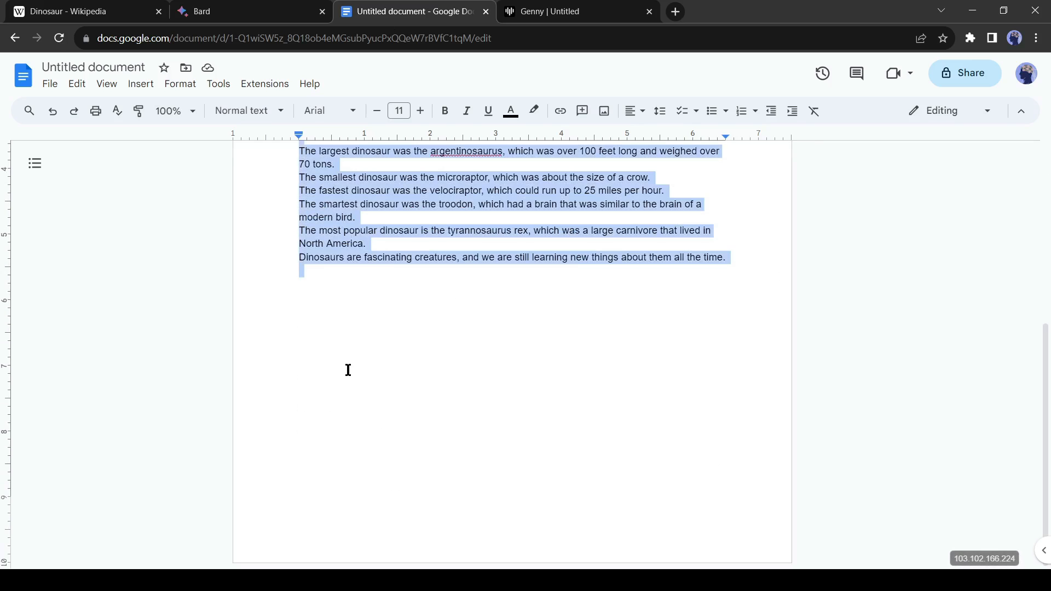
{"action": "scroll", "coordinate": [438, 304], "scroll_direction": "up", "scroll_amount": 5}
{"action": "right_click", "coordinate": [386, 211]}
{"action": "left_click", "coordinate": [446, 237]}
{"action": "left_click", "coordinate": [545, 11]}
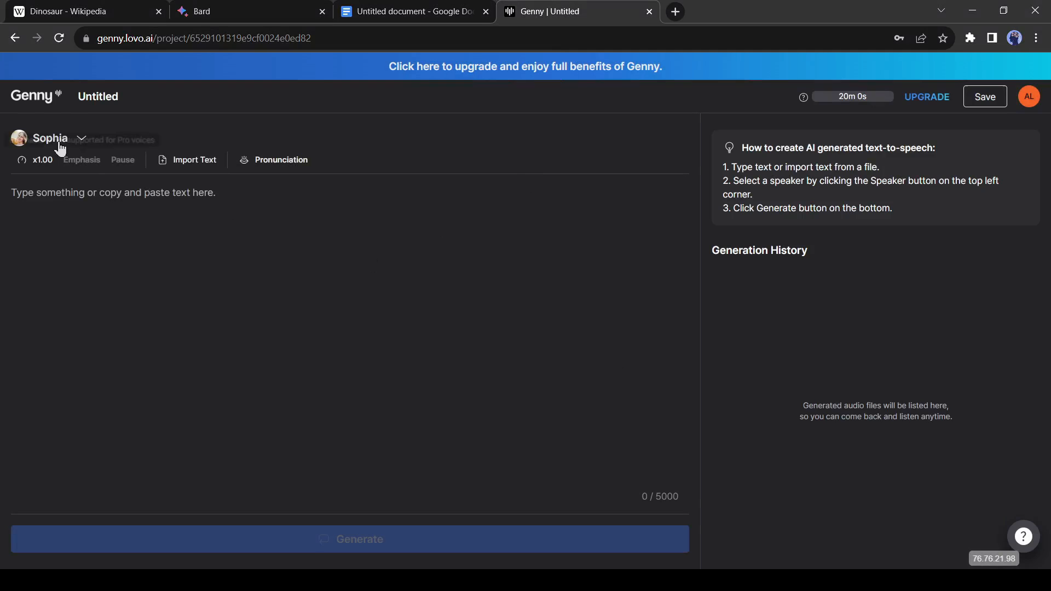
Step: Listen to the Pro voice Shawn Price and select it as the speaker for the project
{"action": "left_click", "coordinate": [51, 148]}
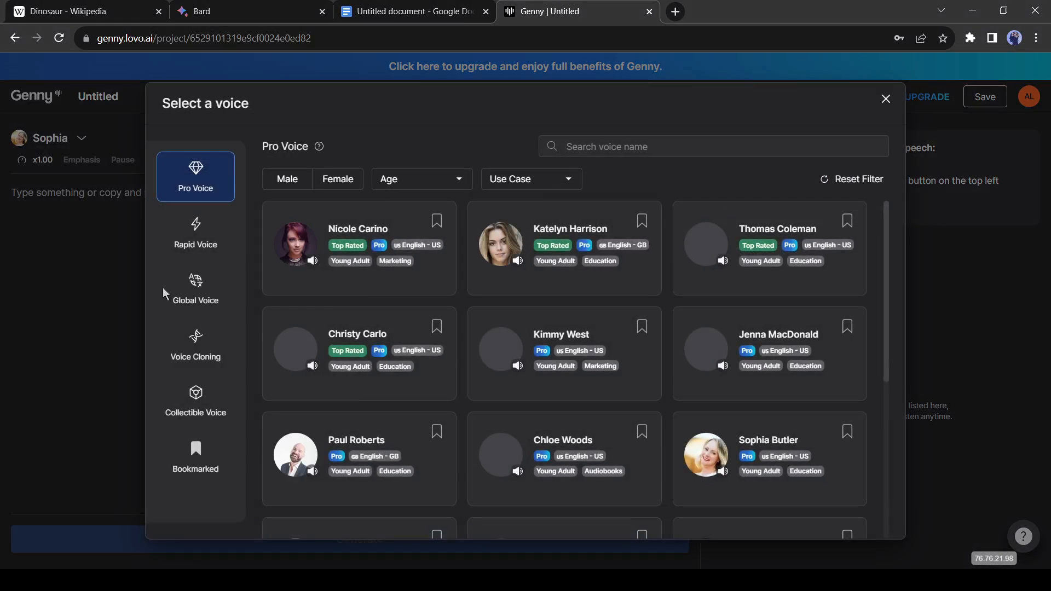
{"action": "scroll", "coordinate": [553, 380], "scroll_direction": "down", "scroll_amount": 5}
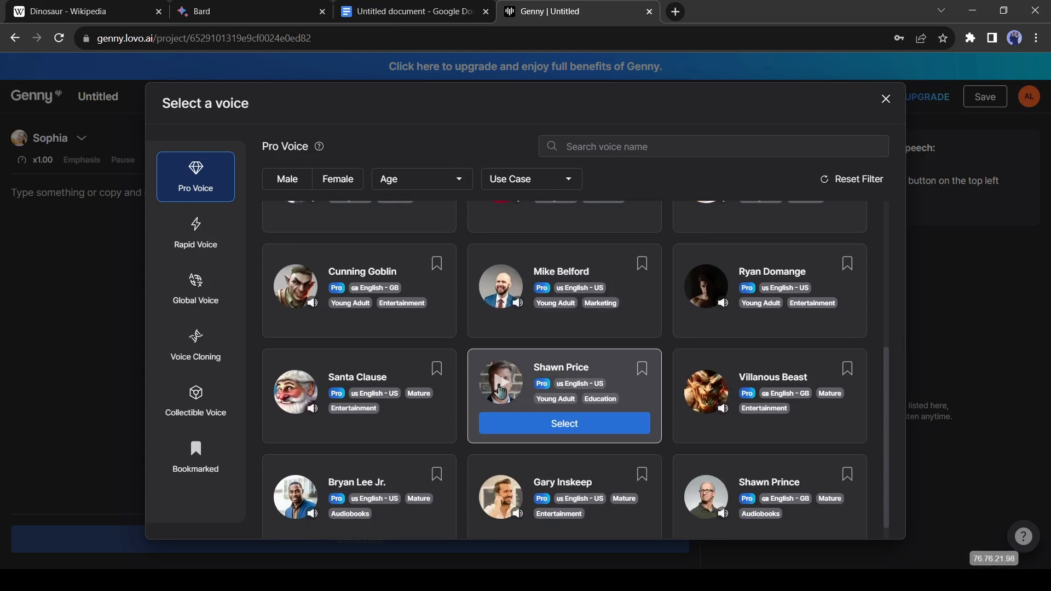
{"action": "left_click", "coordinate": [502, 386]}
{"action": "left_click", "coordinate": [577, 432]}
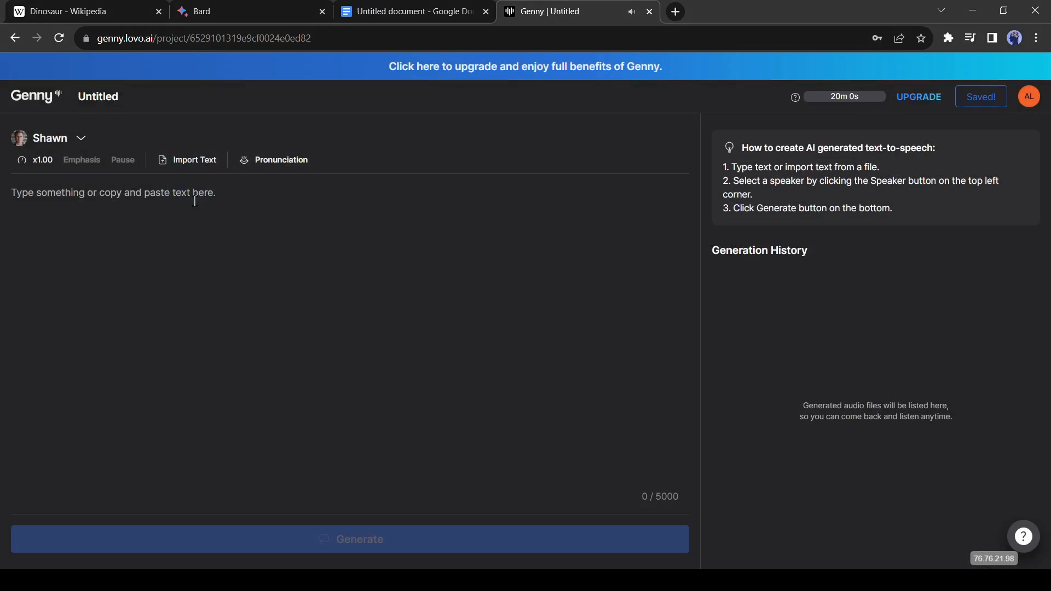
Step: Generate the voice-over from the pasted dinosaur script and download the resulting audio
{"action": "type", "text": "Hello Friends! Today We will learn about Dinosaurs. Dinosaurs were the dominant land animals for over 100 million years. They went extinct about 66 million years ago. Today, birds are the only living dinosaurs.Dinosaurs were reptiles, but they were very different from modern reptiles. They had a variety of physical features, including feathers, scales, and horns. Some dinosaurs were very large, while others were very small.Dinosaurs lived in a variety of habitats, including forests, swamps, and deserts. They were herbivores, carnivores, and omnivores.Scientists believe that dinosaurs went extinct because of a large asteroid impact. The impact caused a lot of dust and debris to be thrown into the air, which blocked out the sun and caused the Earth to cool down. This made it difficult for dinosaurs to survive.Here are some of the most interesting facts about dinosaurs:The largest dinosaur was the argentinosaurus, which was over 100 feet long and weighed over 70 tons.The smallest dinosaur was the microraptor, which was about the size of a crow.The fastest dinosaur was the velociraptor, which could run up to 25 miles per hour.The smartest dinosaur was the troodon, which had a brain that was similar to the brain of a modern bird.The most popular dinosaur is the tyrannosaurus rex, which was a large carnivore that lived in North America.Dinosaurs are fascinating creatures, and we are still learning new things about them all the time."}
{"action": "left_click", "coordinate": [421, 539]}
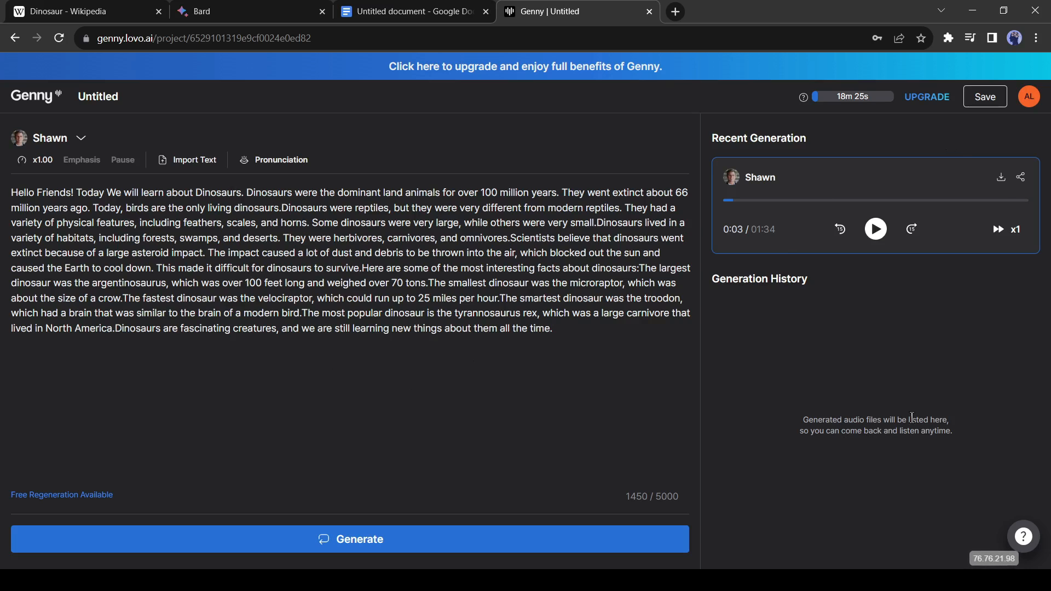
{"action": "left_click", "coordinate": [1000, 179]}
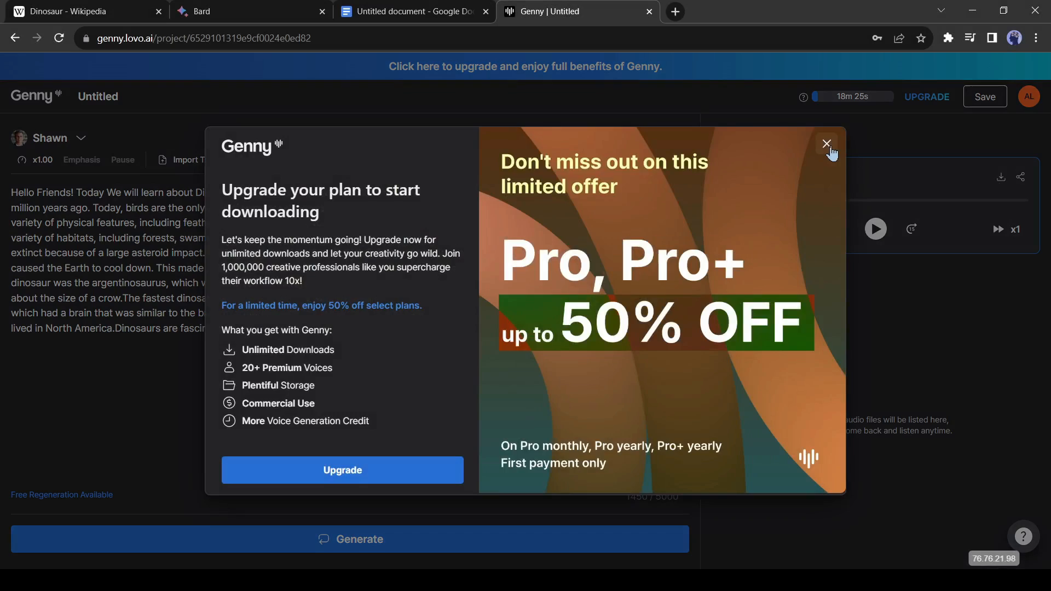
{"action": "left_click", "coordinate": [826, 144]}
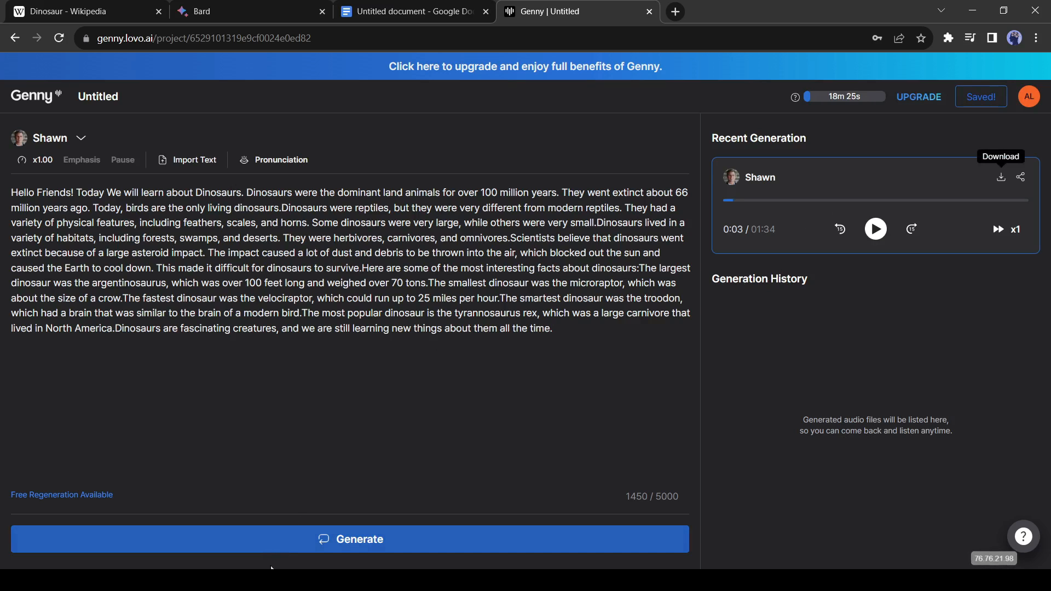
{"action": "left_click", "coordinate": [1001, 176]}
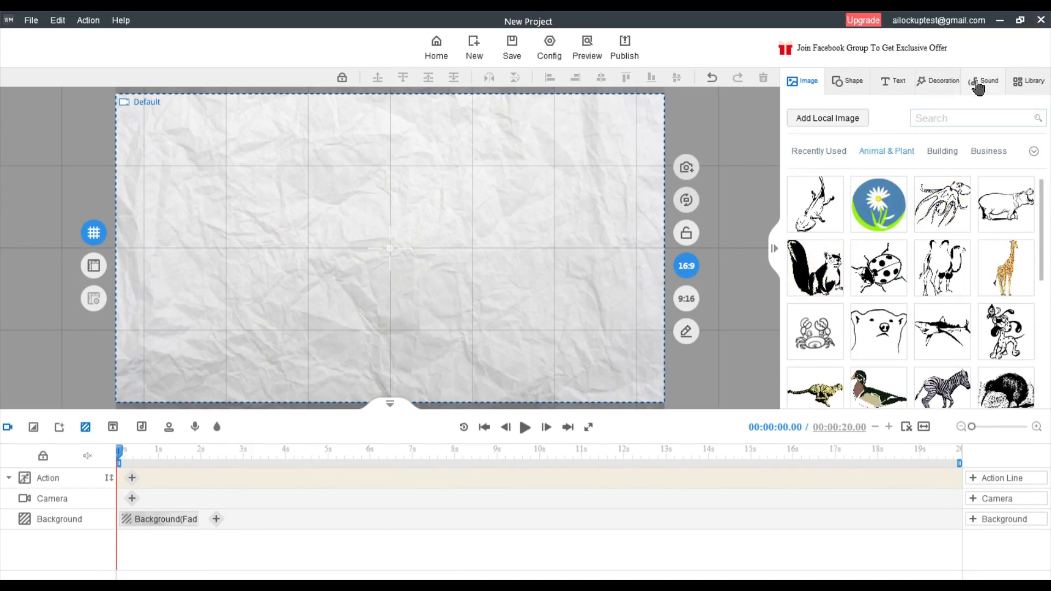
Step: Switch to Mango Whiteboard Animation Maker, add the local sound "Genny - Untitled" with transcoding, and play back its opening
{"action": "left_click", "coordinate": [978, 84]}
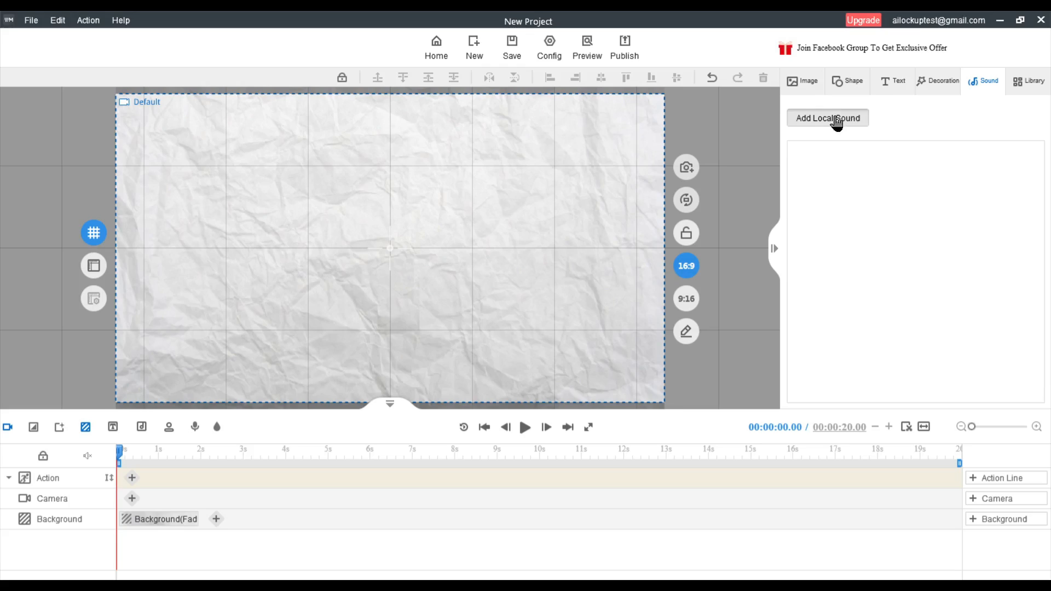
{"action": "left_click", "coordinate": [836, 119]}
{"action": "double_click", "coordinate": [173, 112]}
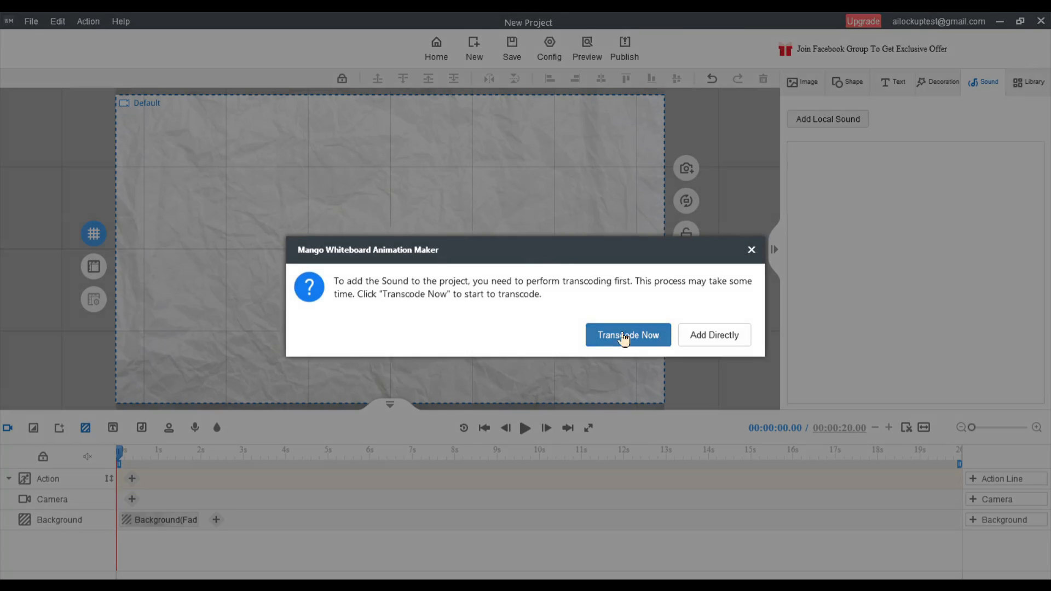
{"action": "left_click", "coordinate": [620, 334]}
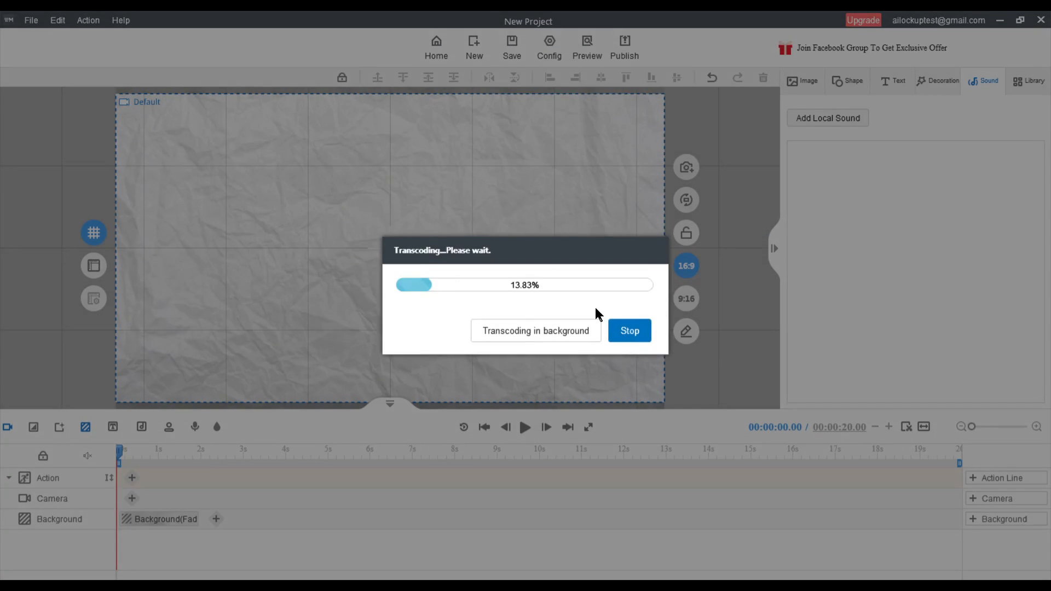
{"action": "key", "text": "space"}
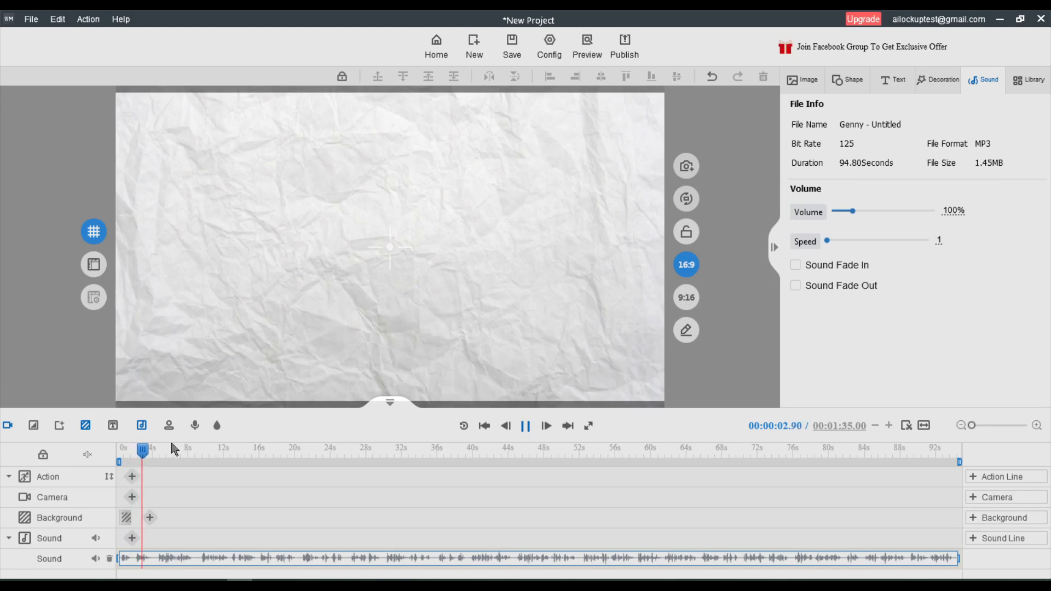
{"action": "left_click_drag", "start_coordinate": [158, 456], "coordinate": [82, 457]}
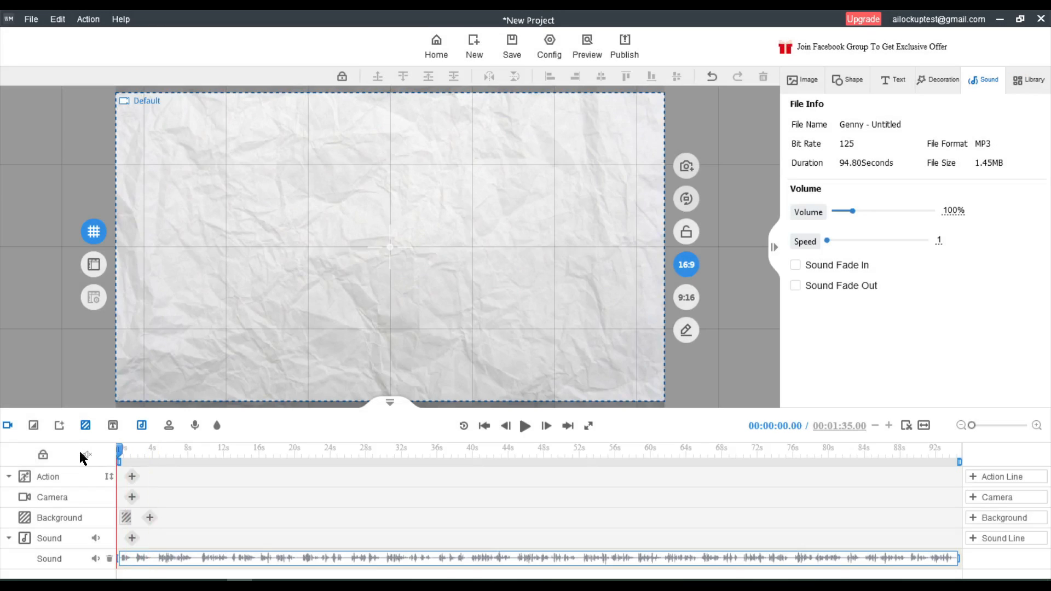
Step: Add the grey-haired man in a suit from the Business Man images, enlarged to about 406 × 814 at the canvas's left side
{"action": "left_click", "coordinate": [790, 82]}
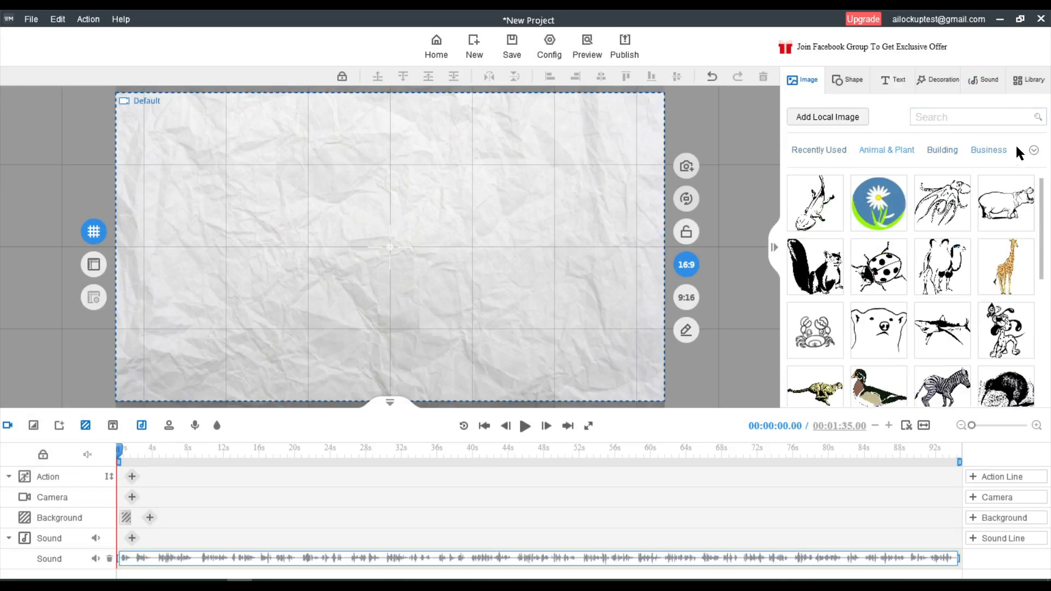
{"action": "left_click", "coordinate": [1034, 152]}
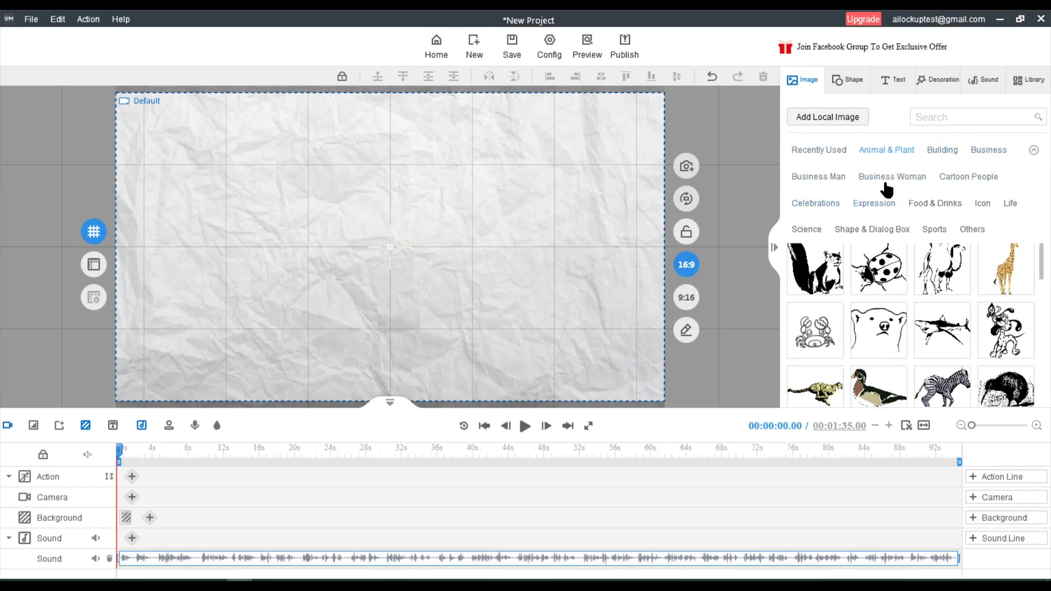
{"action": "left_click", "coordinate": [818, 178]}
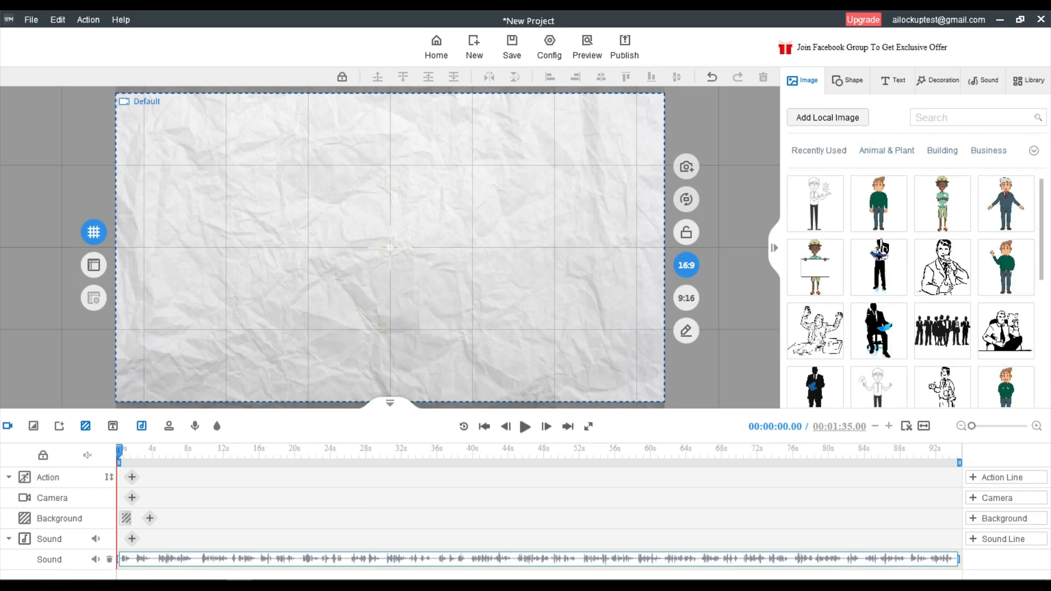
{"action": "scroll", "coordinate": [862, 280], "scroll_direction": "down", "scroll_amount": 2}
{"action": "scroll", "coordinate": [864, 281], "scroll_direction": "down", "scroll_amount": 3}
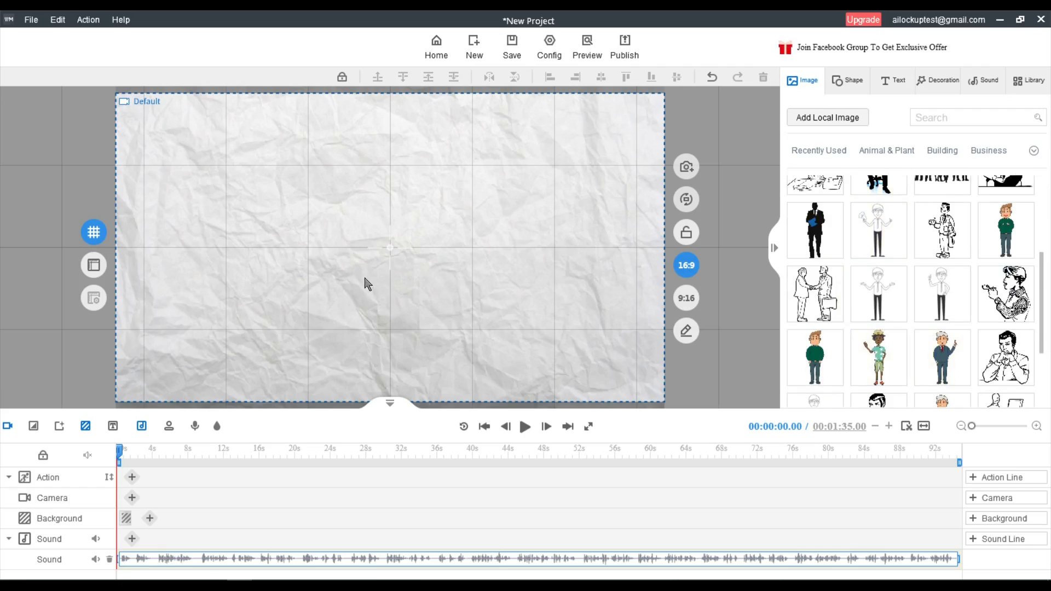
{"action": "left_click_drag", "start_coordinate": [402, 246], "coordinate": [181, 198]}
{"action": "left_click_drag", "start_coordinate": [218, 289], "coordinate": [271, 382]}
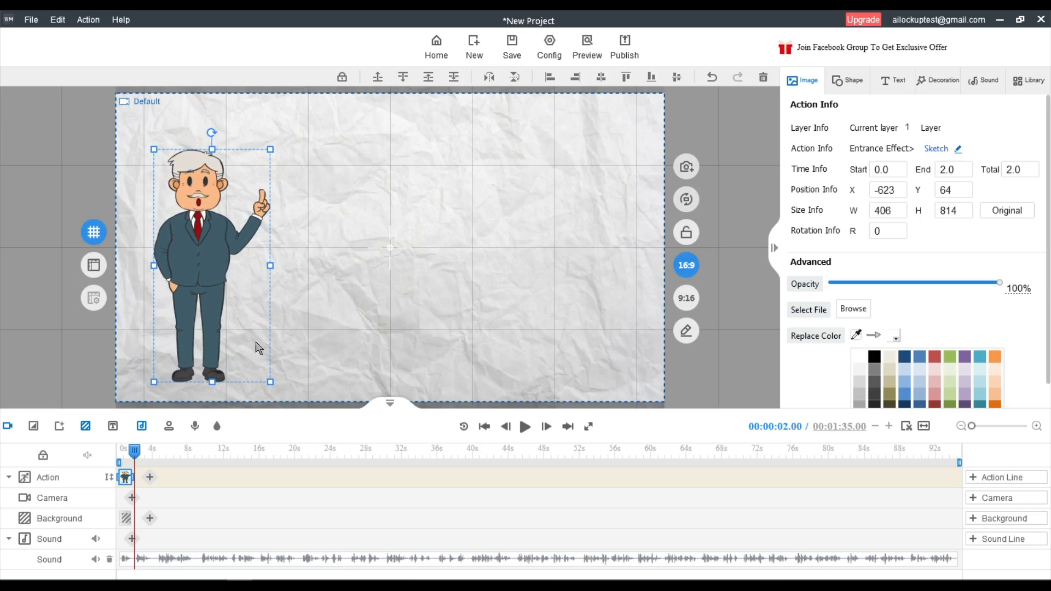
Step: Change the man's entrance effect to the no-hand action Slide Right
{"action": "mouse_move", "coordinate": [135, 450]}
{"action": "left_mouse_down"}
{"action": "mouse_move", "coordinate": [120, 458]}
{"action": "mouse_move", "coordinate": [191, 451]}
{"action": "left_mouse_up"}
{"action": "scroll", "coordinate": [118, 453], "scroll_direction": "up", "scroll_amount": 3}
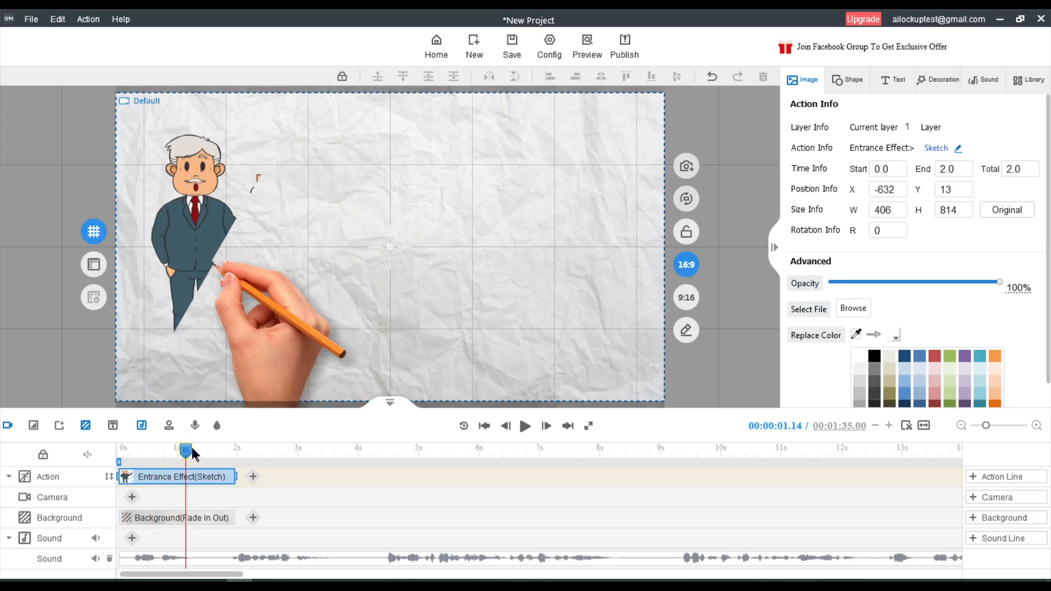
{"action": "mouse_move", "coordinate": [199, 474]}
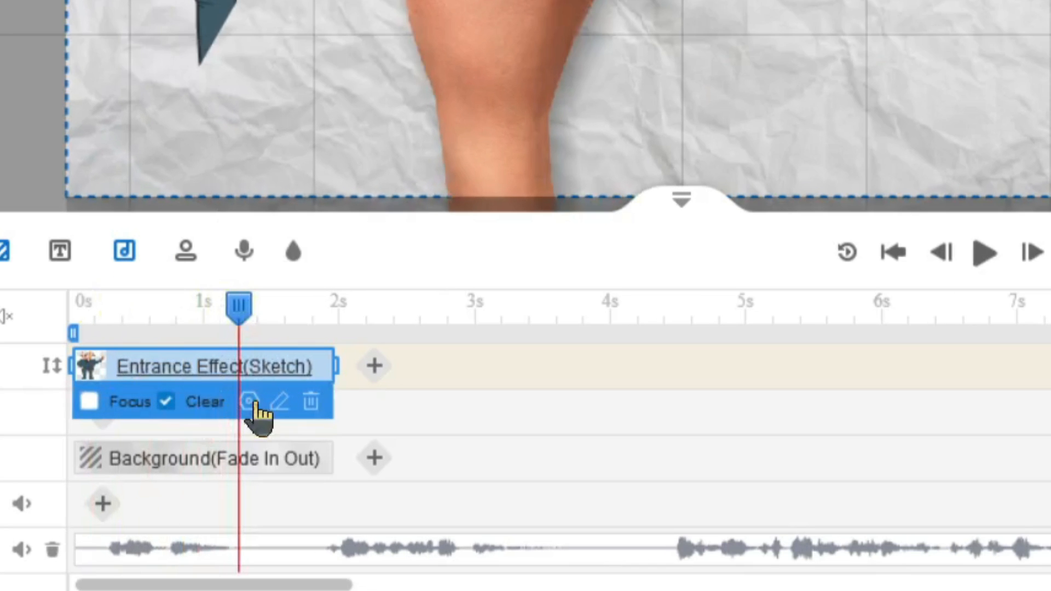
{"action": "left_click", "coordinate": [280, 405]}
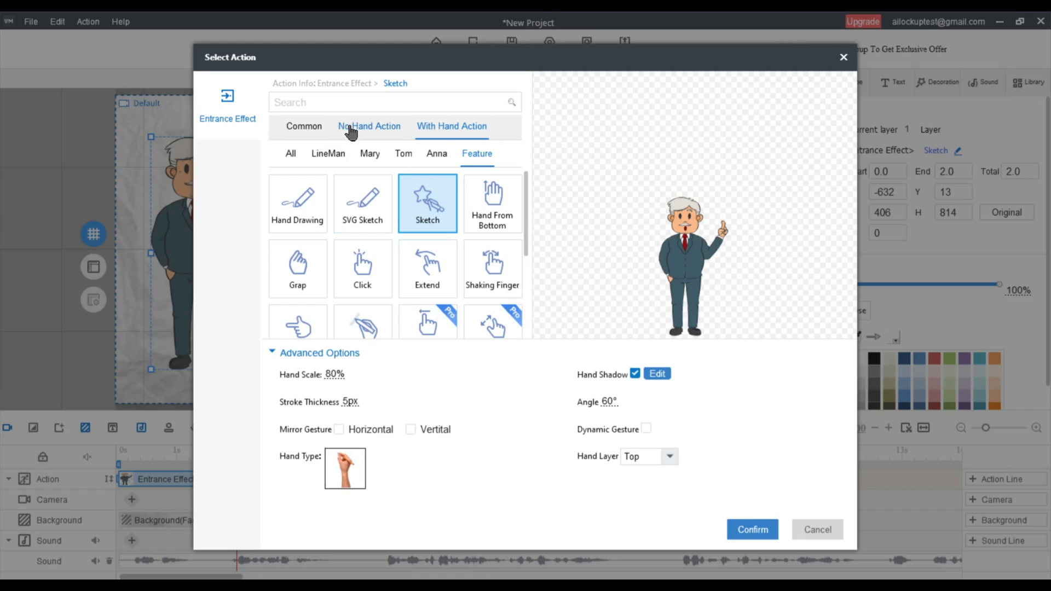
{"action": "left_click", "coordinate": [351, 130]}
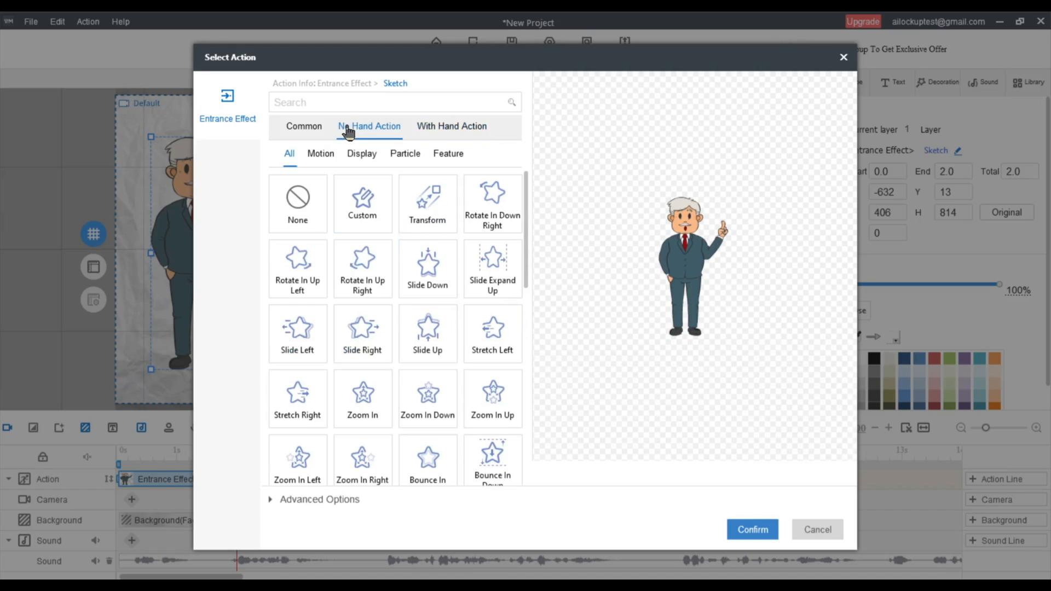
{"action": "left_click", "coordinate": [364, 333]}
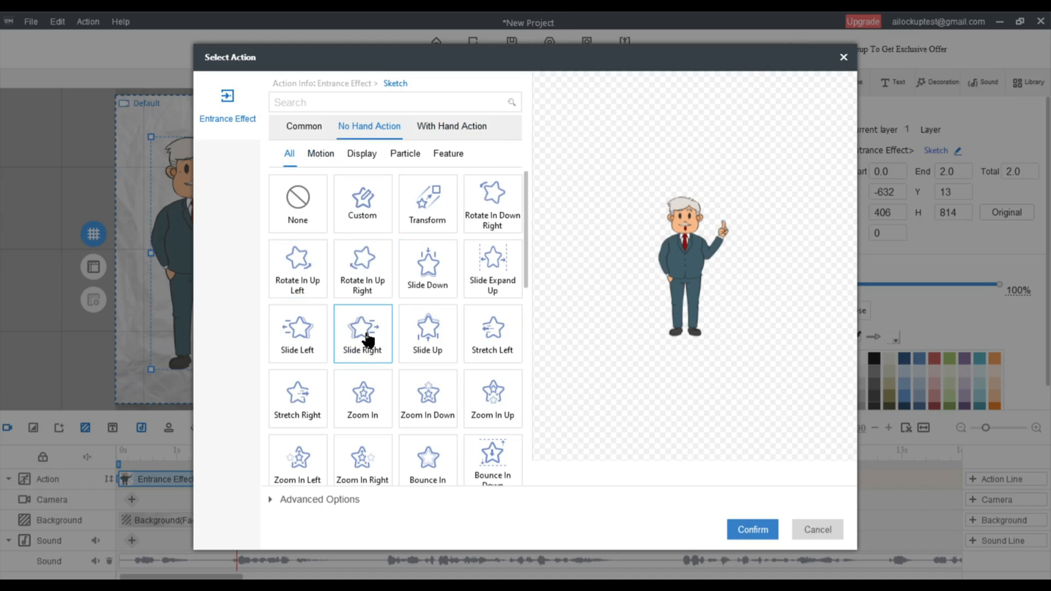
{"action": "left_click", "coordinate": [368, 340]}
{"action": "left_click", "coordinate": [740, 528]}
Step: Play the animation from the start to check the man's entrance
{"action": "left_click", "coordinate": [124, 456]}
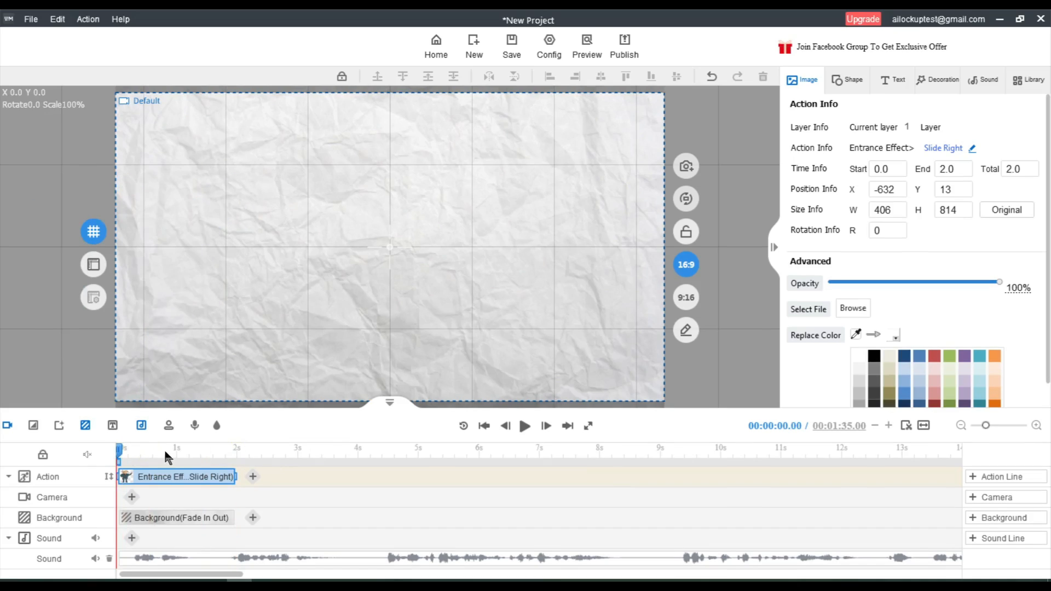
{"action": "key", "text": "space"}
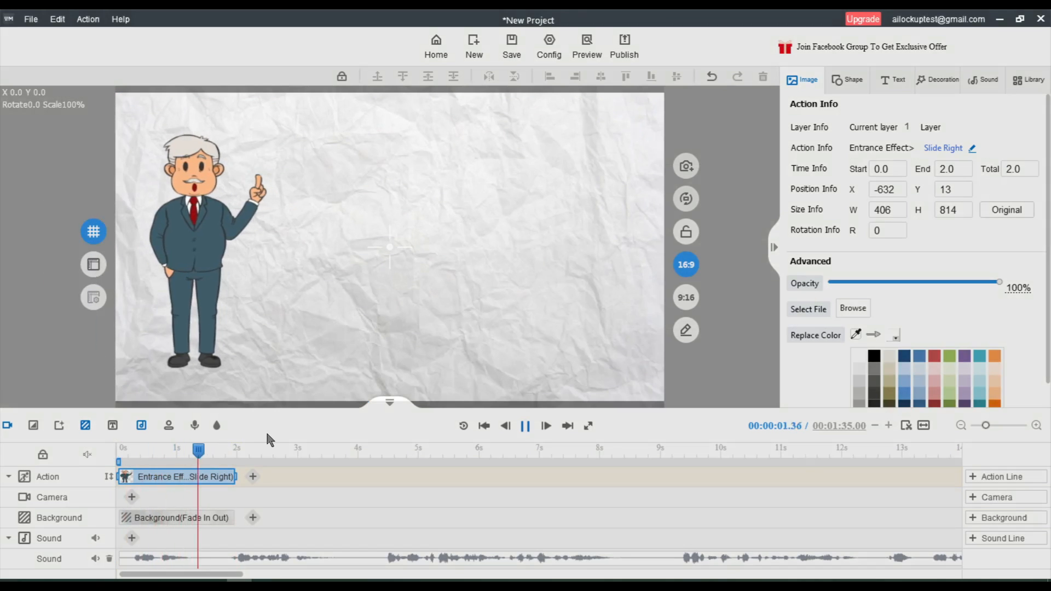
{"action": "key", "text": "space"}
Step: Add a bold slab-serif text "Hello Friends" beside the man, starting at about 0.3 s
{"action": "left_click", "coordinate": [216, 457]}
{"action": "left_click_drag", "start_coordinate": [216, 458], "coordinate": [136, 464]}
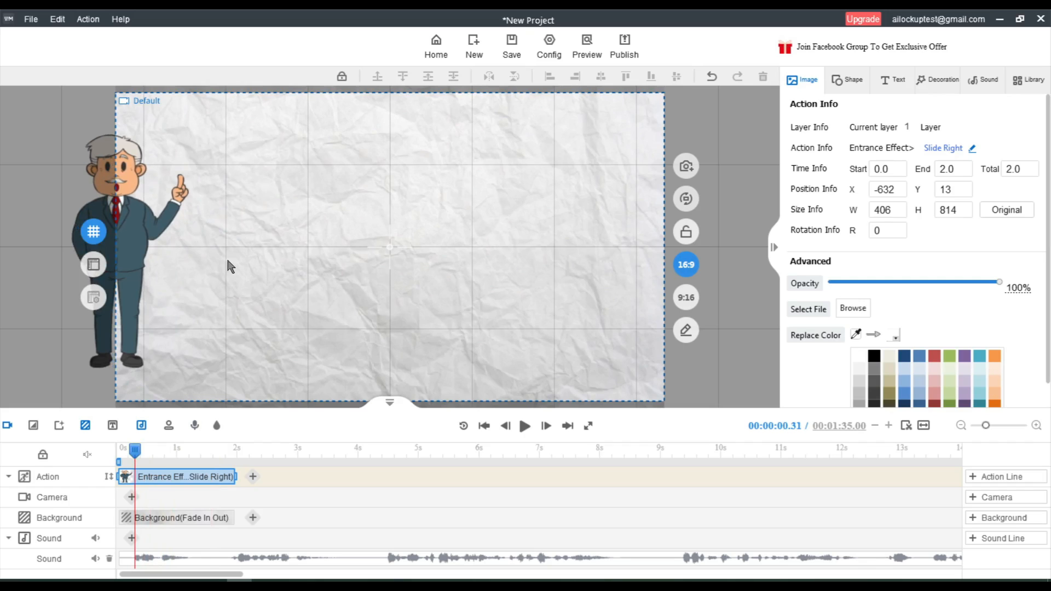
{"action": "left_click", "coordinate": [895, 81]}
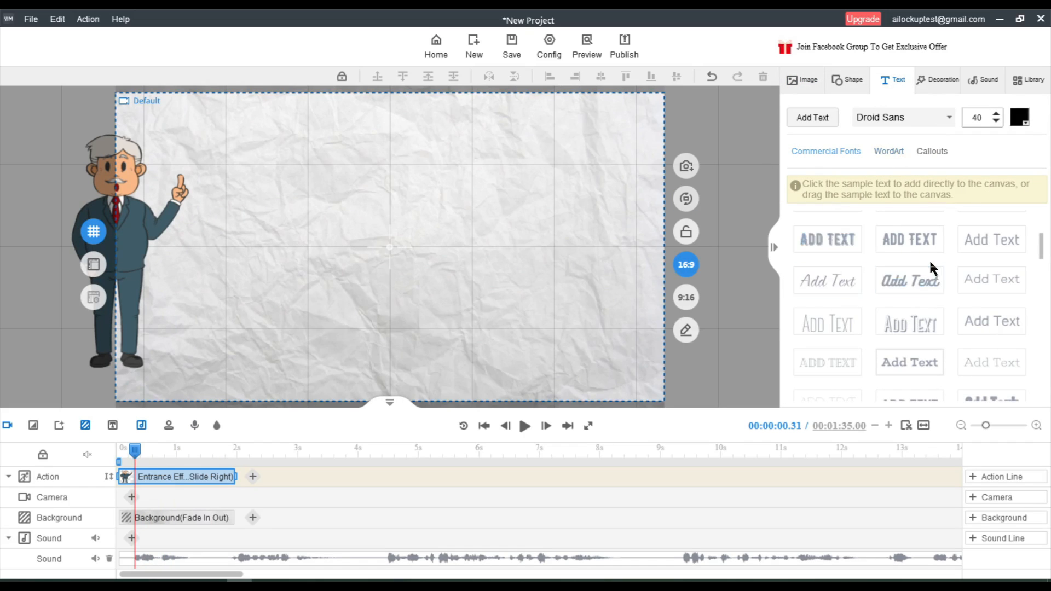
{"action": "left_click", "coordinate": [901, 359]}
{"action": "double_click", "coordinate": [447, 190]}
{"action": "key", "text": "ctrl+a"}
{"action": "type", "text": "Hello Friends"}
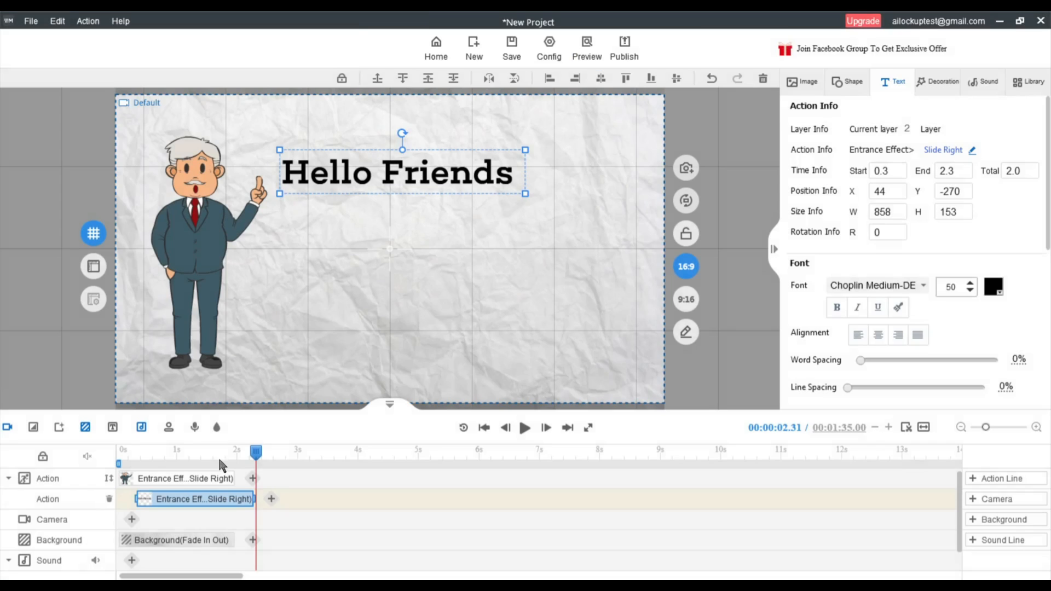
Step: Change the "Hello Friends" text's entrance effect to the with-hand feature action Hand Drawing
{"action": "mouse_move", "coordinate": [215, 501]}
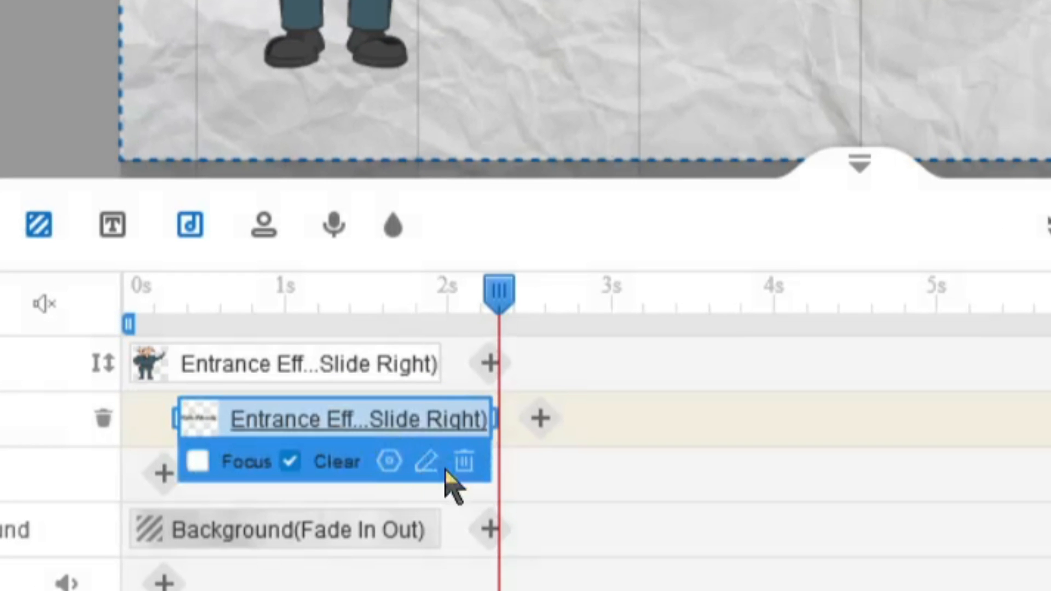
{"action": "left_click", "coordinate": [427, 459]}
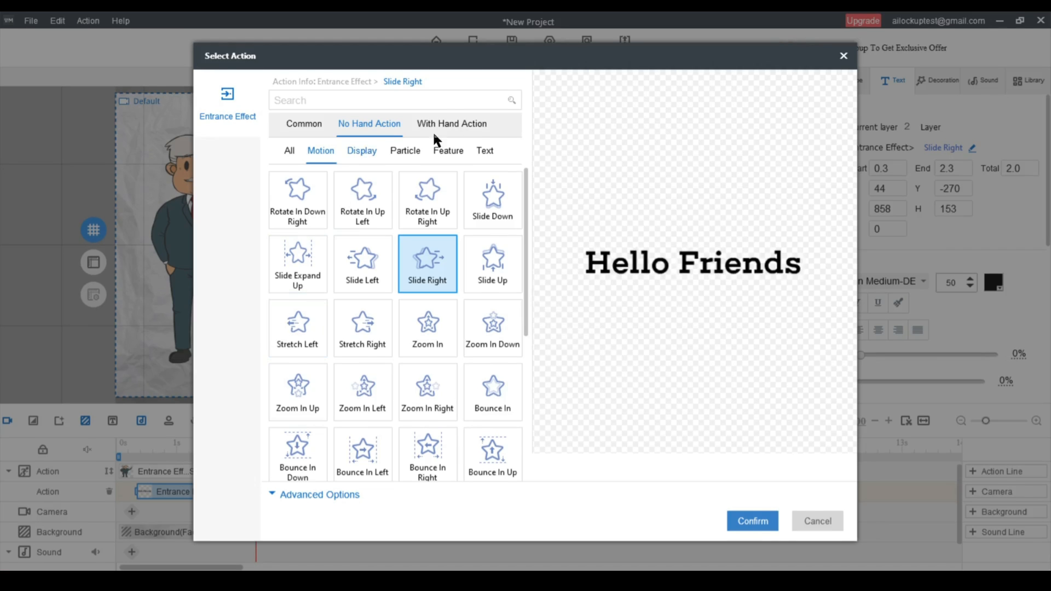
{"action": "left_click", "coordinate": [450, 122]}
{"action": "left_click", "coordinate": [476, 149]}
{"action": "left_click", "coordinate": [362, 199]}
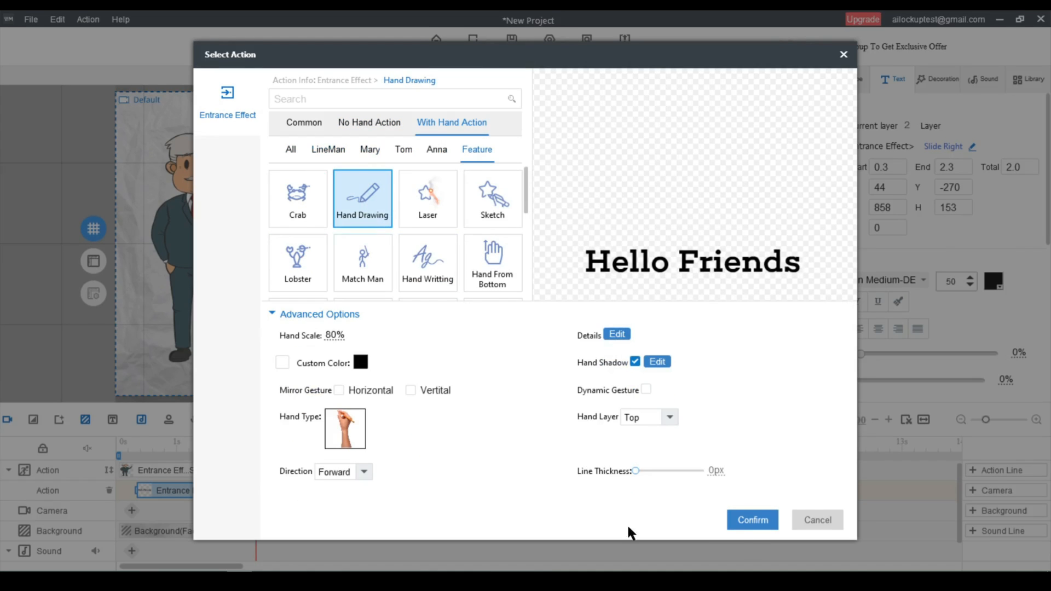
{"action": "left_click", "coordinate": [753, 519]}
Step: Play the animation to check the text's hand-drawn entrance, ending with the playhead at about 2.4 s
{"action": "left_click_drag", "start_coordinate": [256, 442], "coordinate": [148, 453]}
{"action": "key", "text": "space"}
{"action": "left_click_drag", "start_coordinate": [328, 445], "coordinate": [265, 455]}
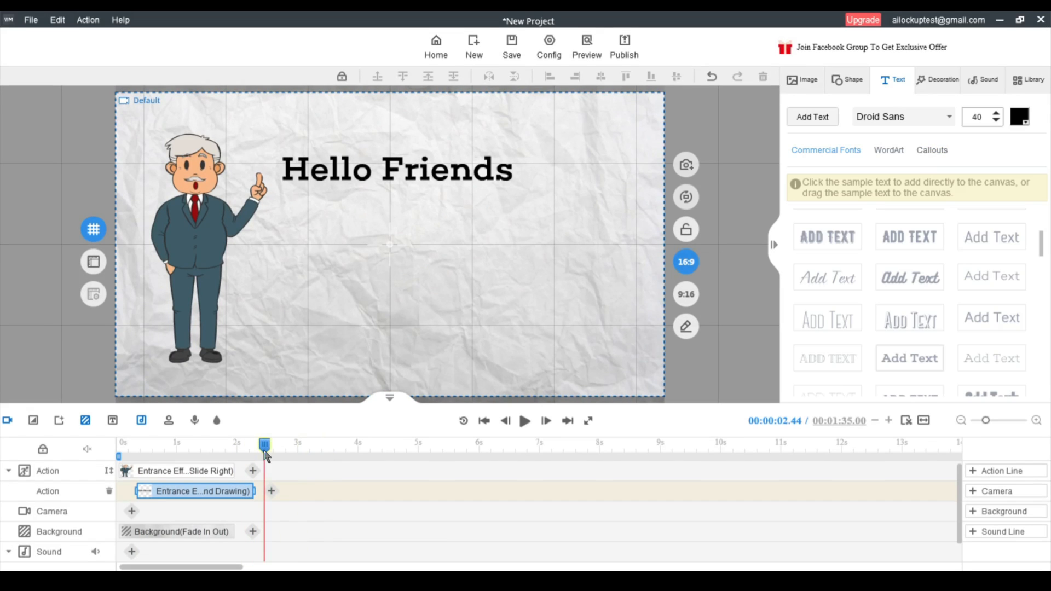
Step: Search the image library for "Dinosaur", try the black-and-white dinosaur on the canvas, and delete it
{"action": "left_click", "coordinate": [804, 80]}
{"action": "left_click", "coordinate": [926, 117]}
{"action": "type", "text": "Dinosaur"}
{"action": "key", "text": "Return"}
{"action": "left_click", "coordinate": [826, 209]}
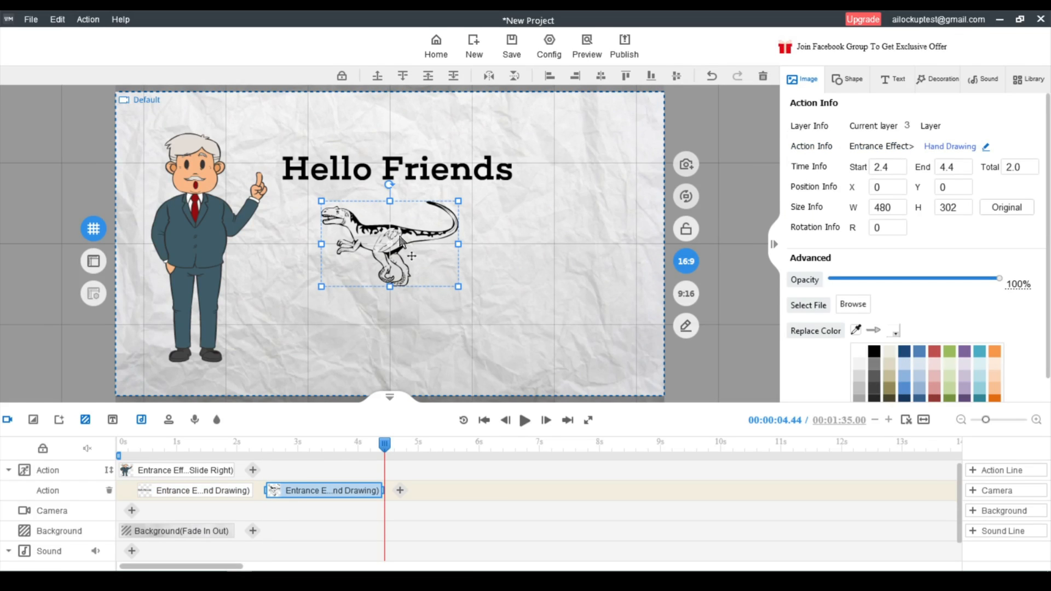
{"action": "mouse_move", "coordinate": [346, 497]}
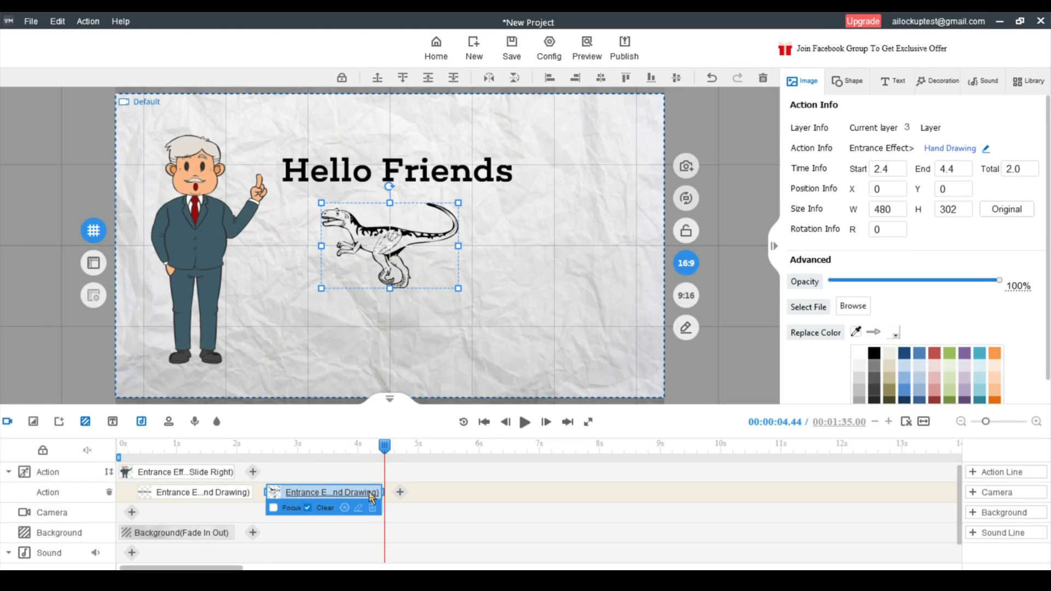
{"action": "left_click", "coordinate": [372, 508]}
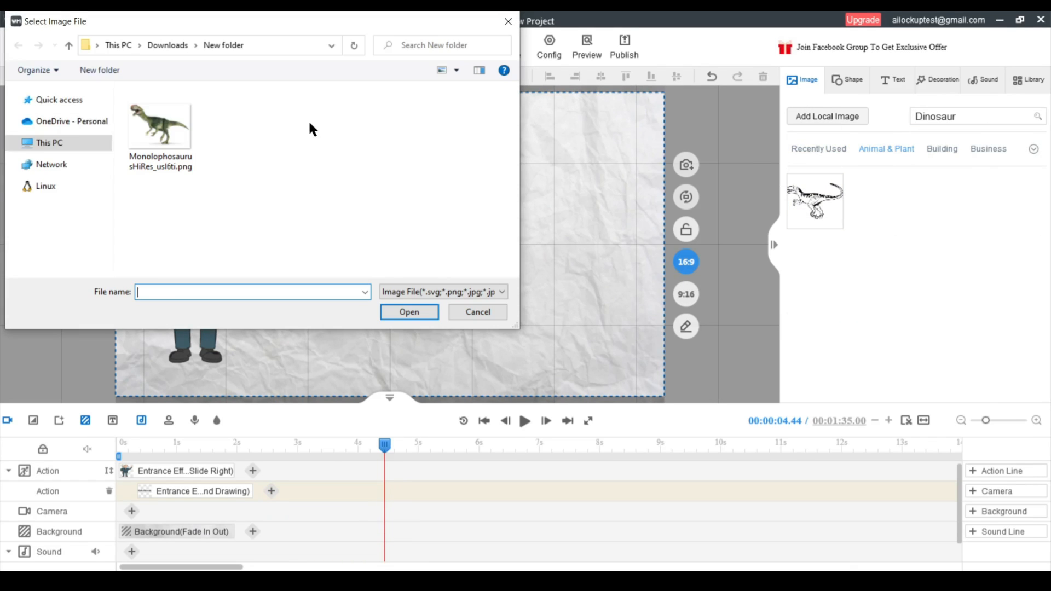
Step: Import the local Monolophosaurus PNG, starting at 2.3 s, and place it below the text, enlarged to about 755 × 607
{"action": "double_click", "coordinate": [160, 132]}
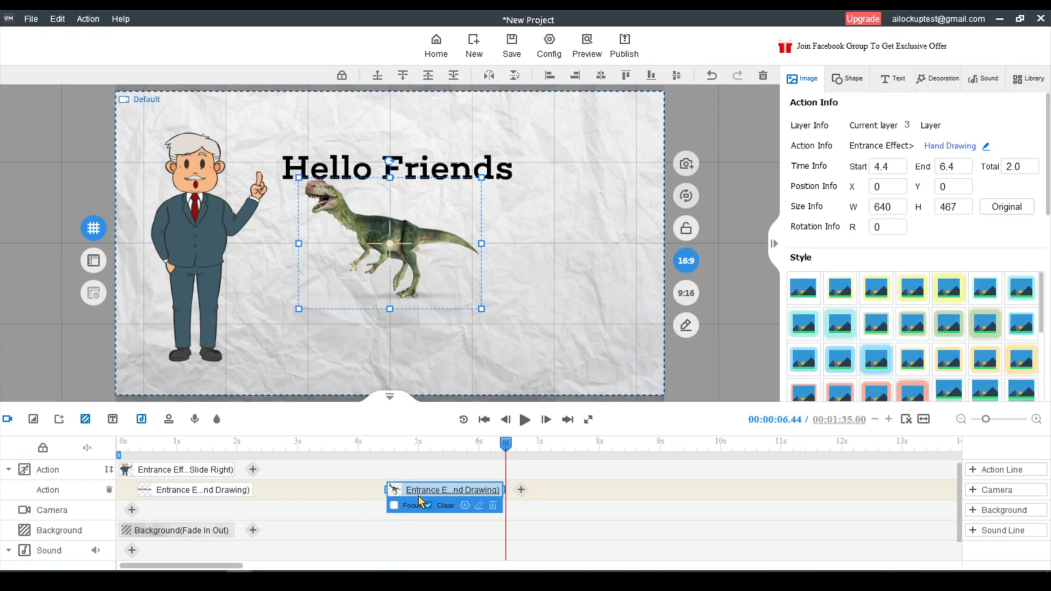
{"action": "left_click_drag", "start_coordinate": [407, 489], "coordinate": [291, 504]}
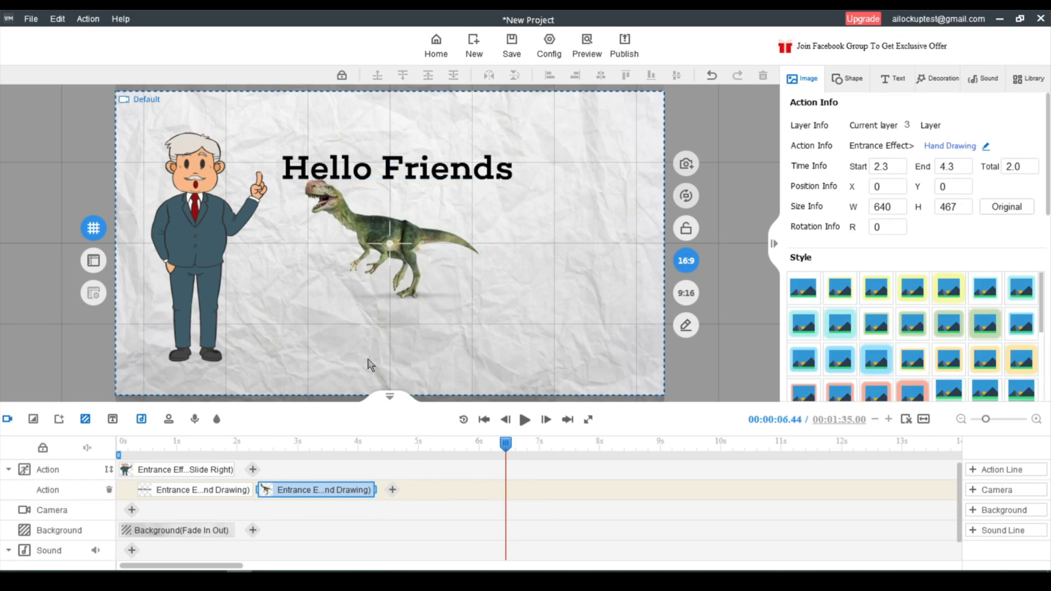
{"action": "left_click_drag", "start_coordinate": [383, 229], "coordinate": [377, 260]}
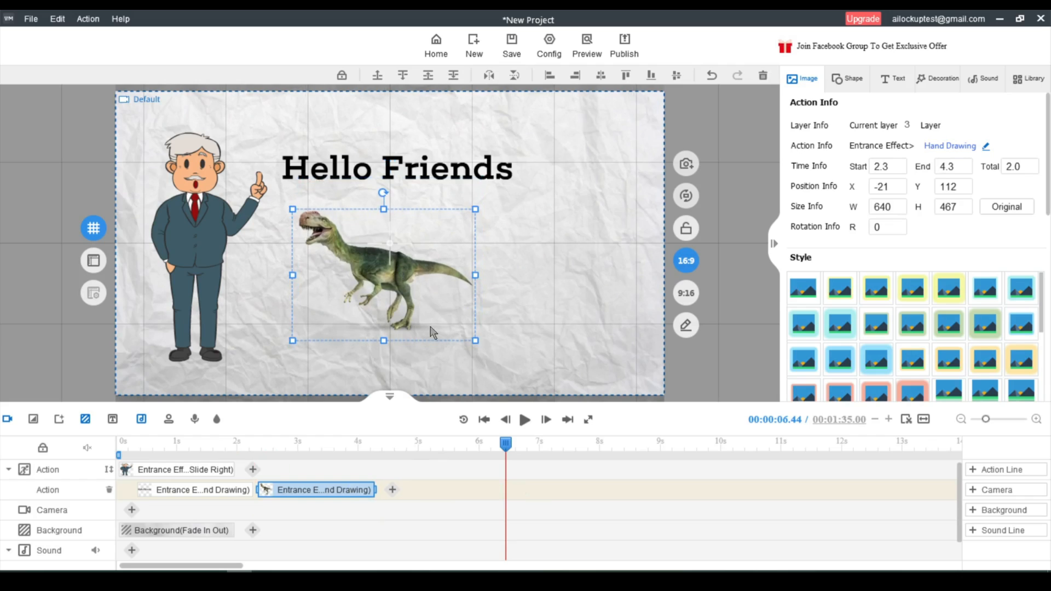
{"action": "left_click_drag", "start_coordinate": [474, 343], "coordinate": [508, 382]}
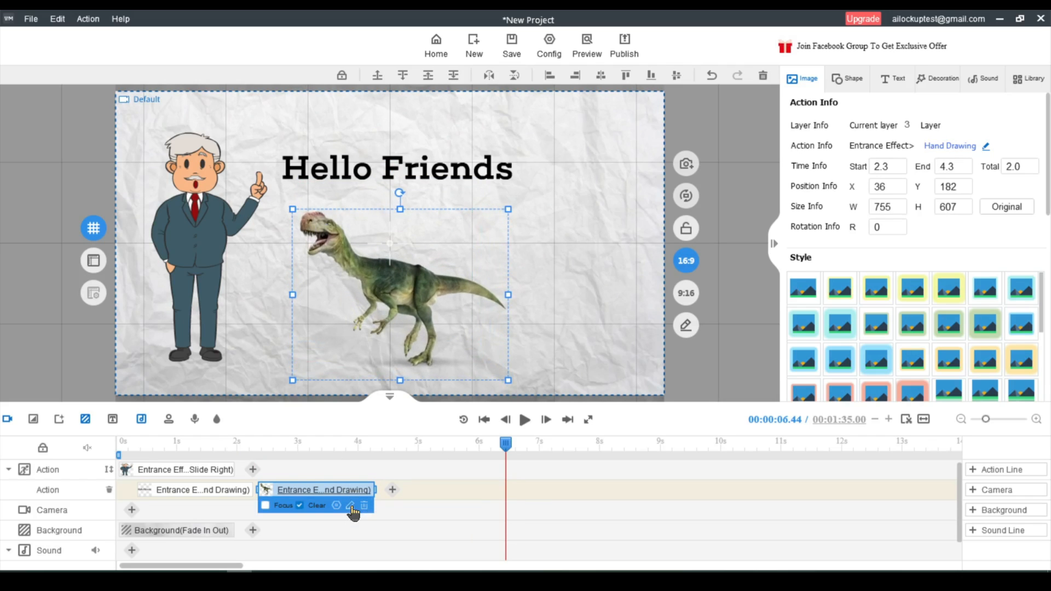
Step: Change the green dinosaur's entrance effect to Sketch and play the animation to check it
{"action": "double_click", "coordinate": [345, 489]}
{"action": "left_click", "coordinate": [362, 200]}
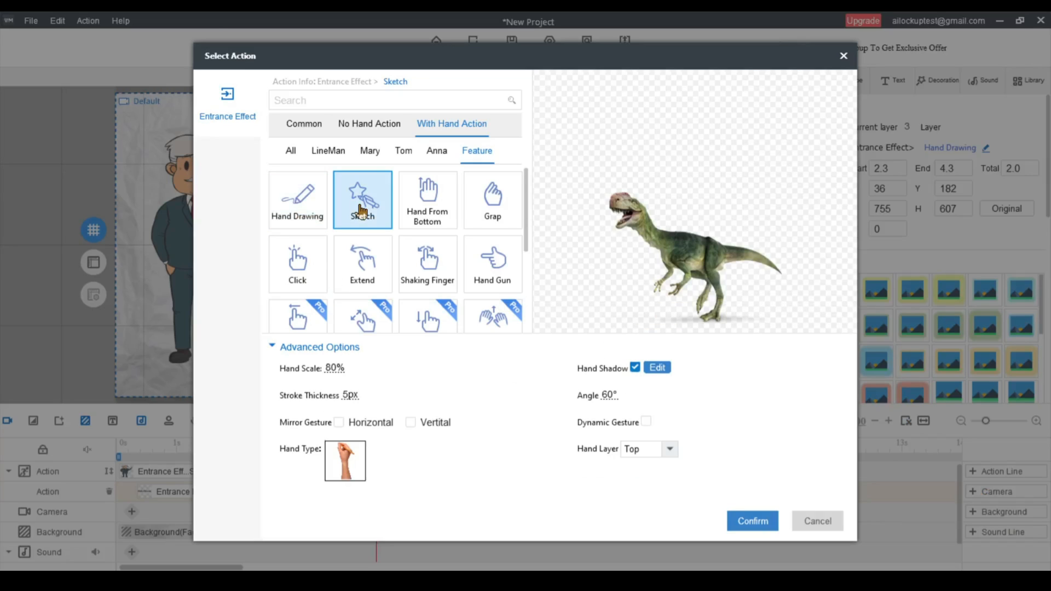
{"action": "left_click", "coordinate": [753, 521]}
{"action": "key", "text": "space"}
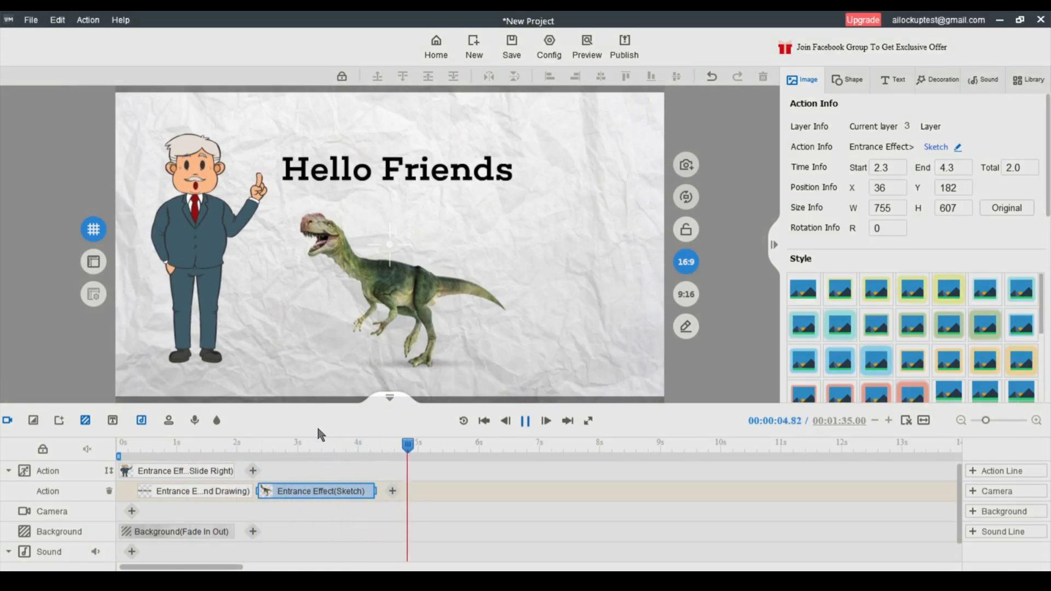
{"action": "left_click", "coordinate": [511, 445]}
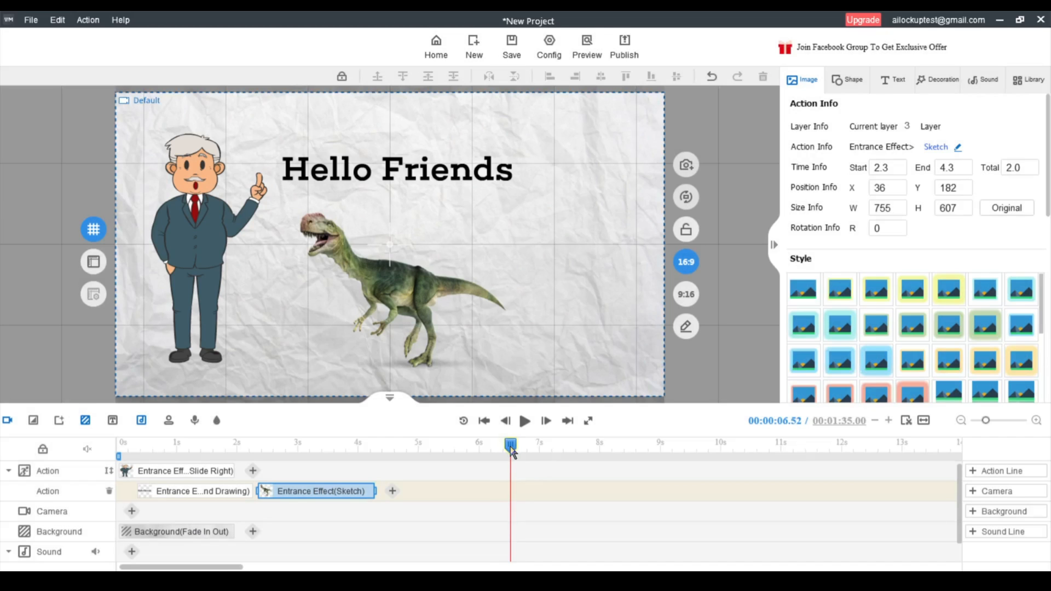
{"action": "left_click_drag", "start_coordinate": [479, 450], "coordinate": [407, 453]}
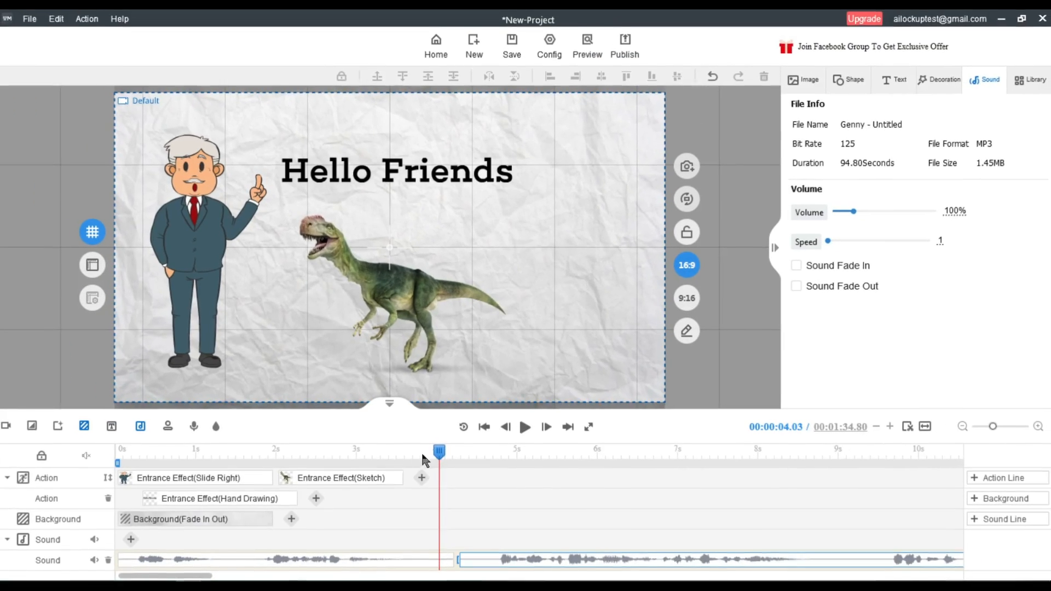
Step: Add a no-hand Turn Page clear effect after the dinosaur's entrance on the first action line
{"action": "mouse_move", "coordinate": [432, 457]}
{"action": "left_mouse_down"}
{"action": "mouse_move", "coordinate": [386, 457]}
{"action": "mouse_move", "coordinate": [440, 459]}
{"action": "left_mouse_up"}
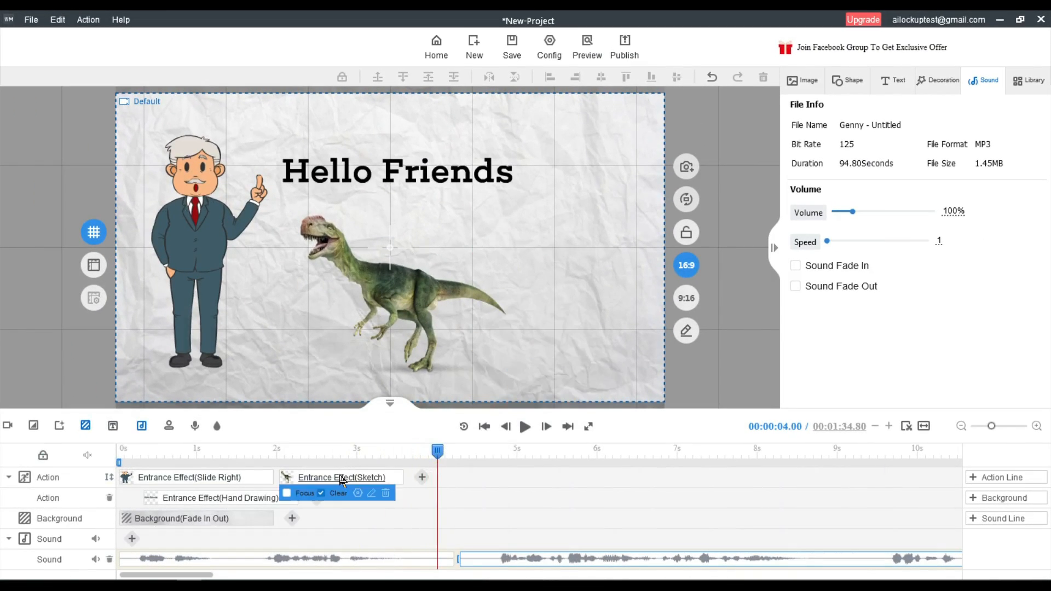
{"action": "left_click", "coordinate": [422, 480]}
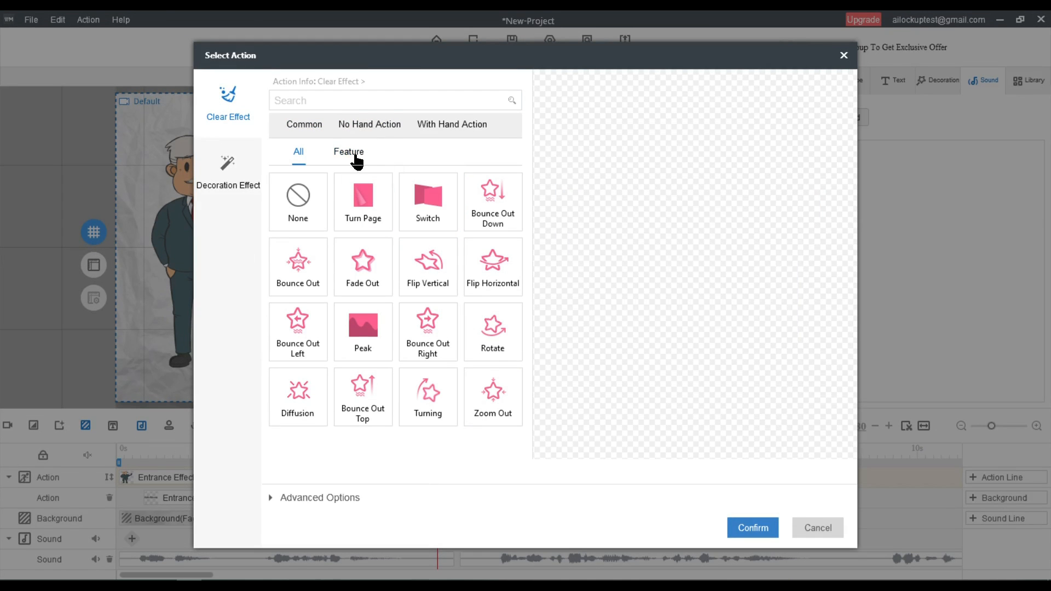
{"action": "left_click", "coordinate": [364, 125]}
{"action": "left_click", "coordinate": [446, 125]}
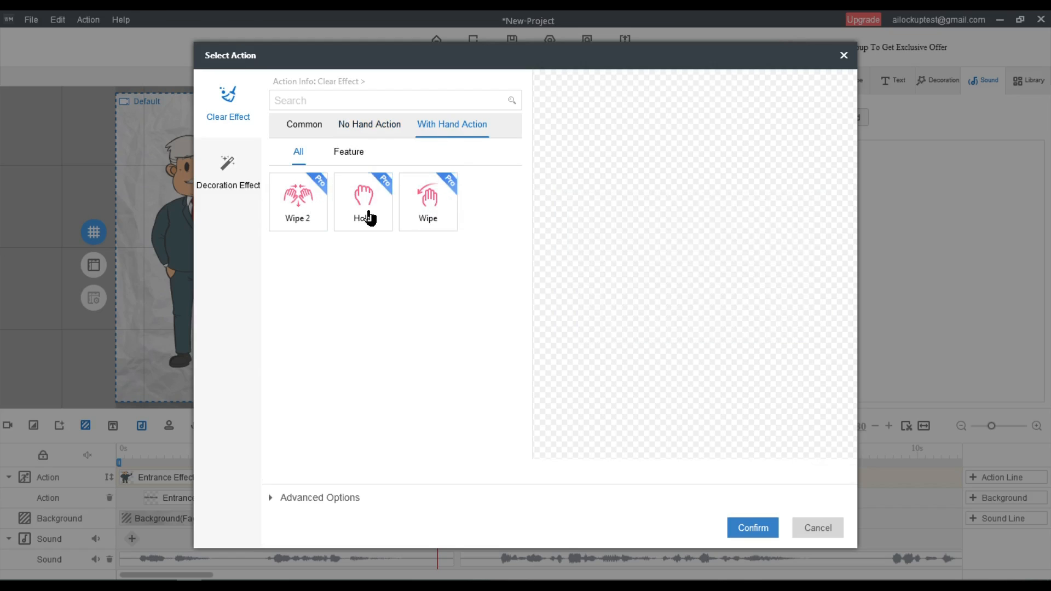
{"action": "left_click", "coordinate": [368, 128]}
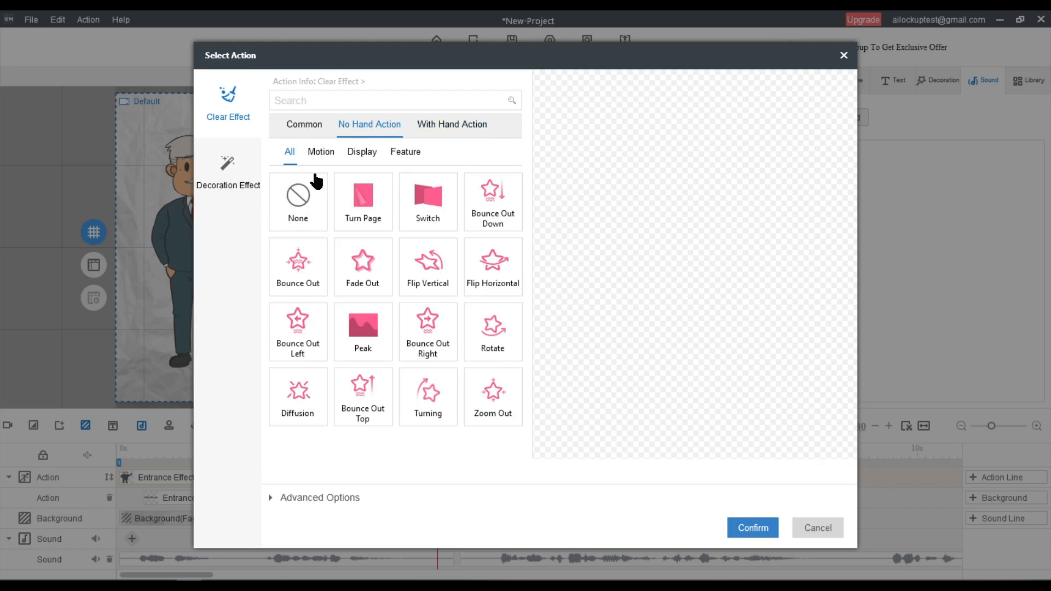
{"action": "left_click", "coordinate": [323, 155]}
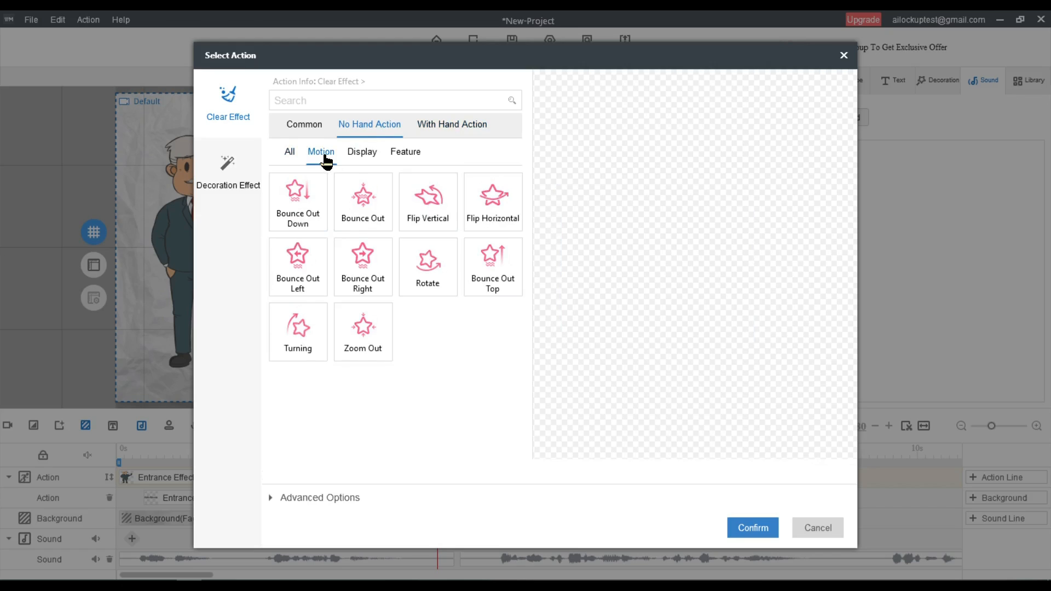
{"action": "left_click", "coordinate": [291, 155]}
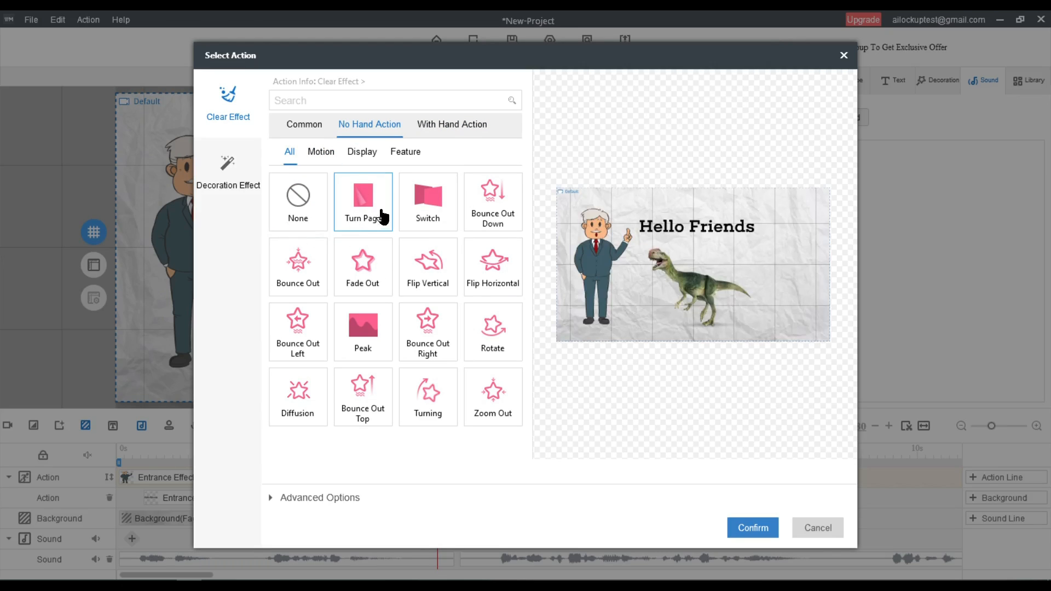
{"action": "left_click", "coordinate": [356, 213]}
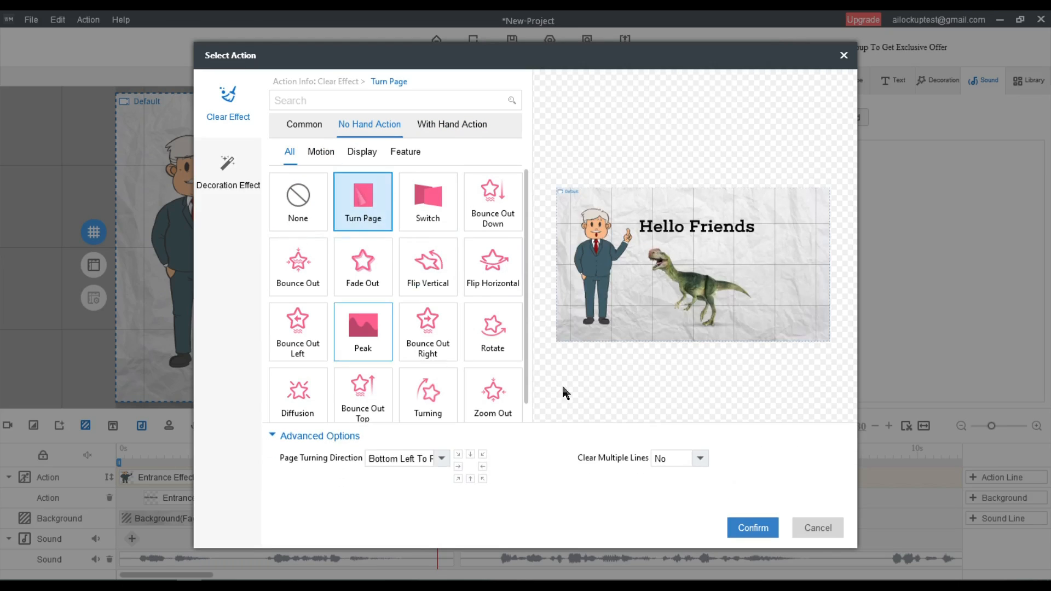
{"action": "left_click", "coordinate": [752, 527]}
Step: Play the animation from about 3 s to check the page-turn clearing
{"action": "left_click", "coordinate": [368, 454]}
{"action": "key", "text": "space"}
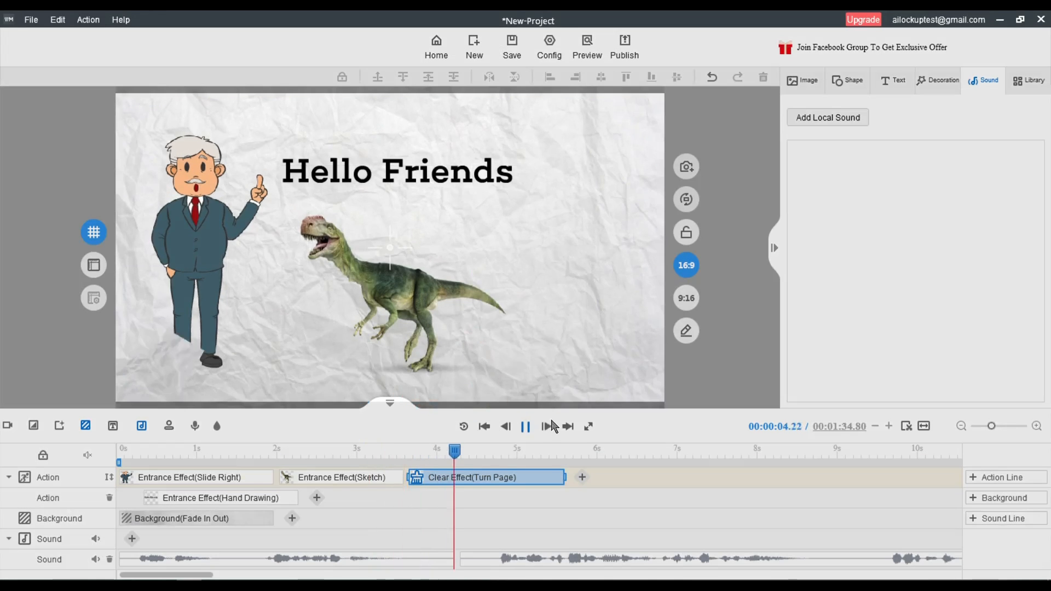
{"action": "left_click", "coordinate": [578, 447]}
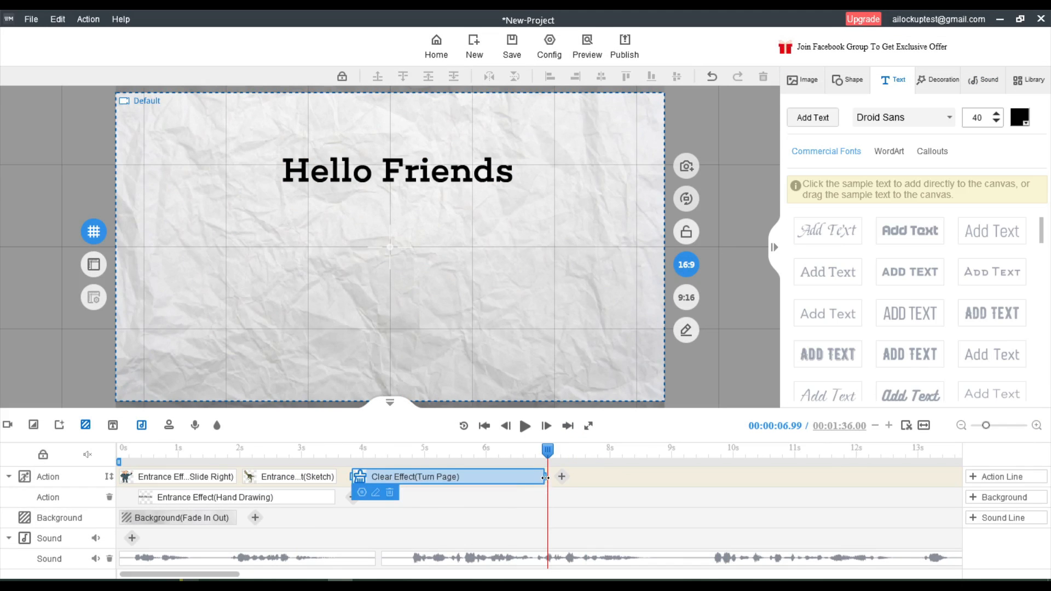
Step: Shorten the Turn Page clear effect to end at about 4.3 s and play that part of the animation
{"action": "left_click_drag", "start_coordinate": [545, 483], "coordinate": [382, 482]}
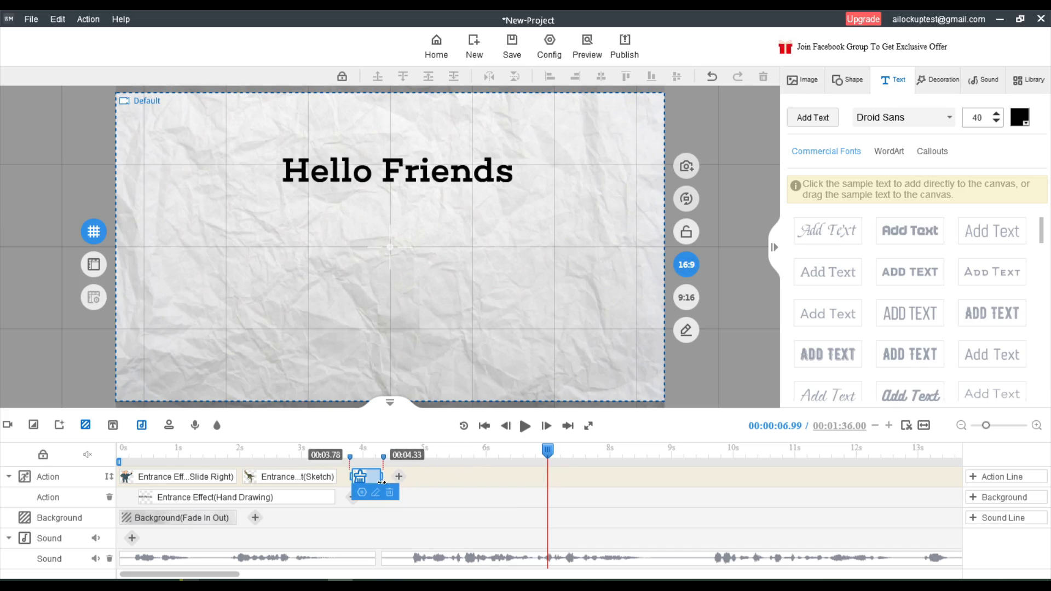
{"action": "left_click_drag", "start_coordinate": [547, 450], "coordinate": [275, 459]}
{"action": "key", "text": "space"}
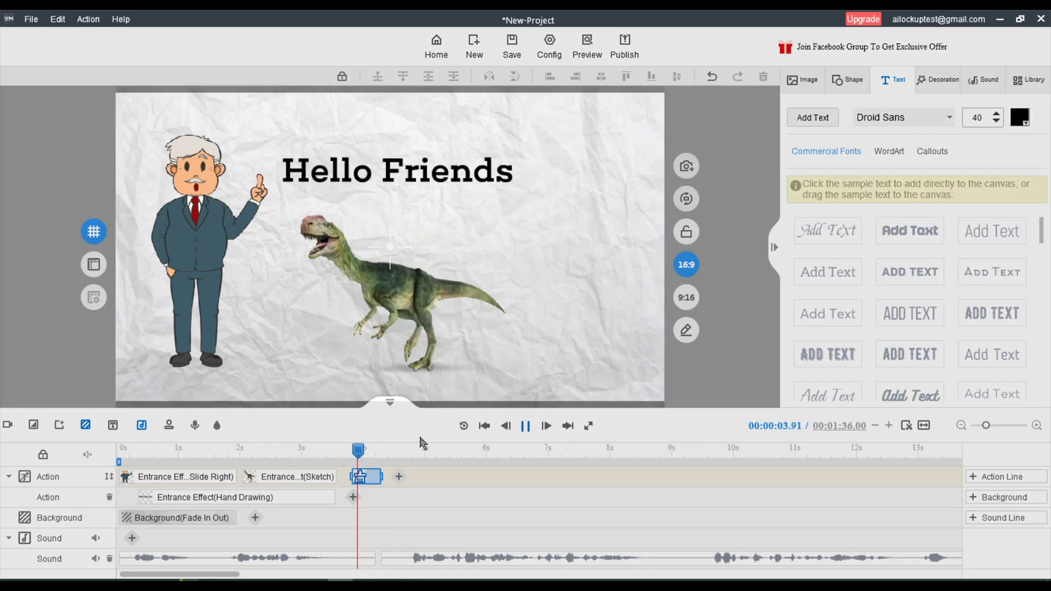
{"action": "left_click", "coordinate": [421, 441]}
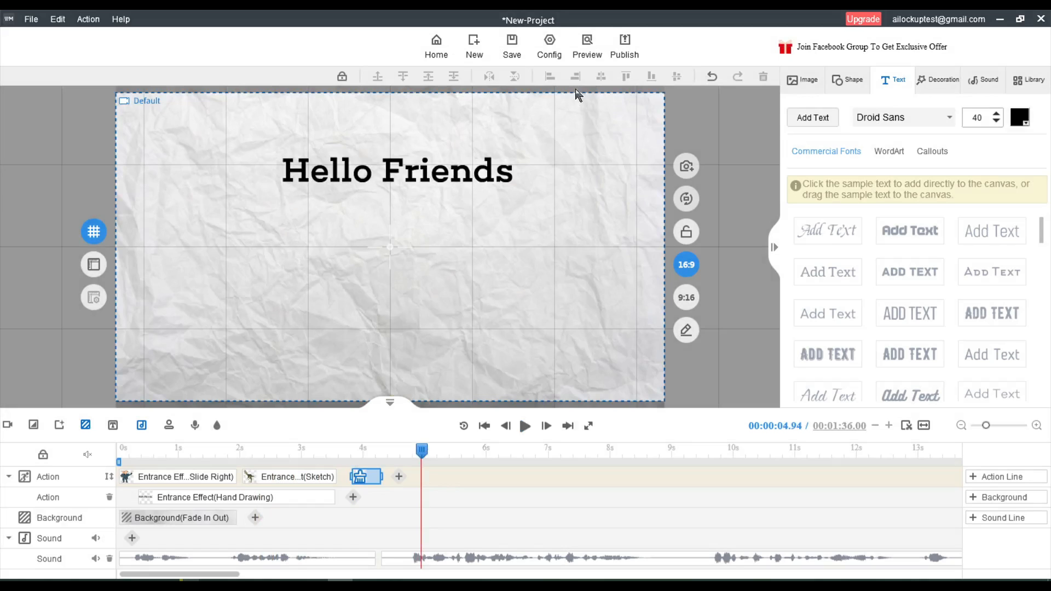
Step: Duplicate the Turn Page clear effect onto the second action line, aligned with the first one
{"action": "right_click", "coordinate": [373, 477]}
{"action": "left_click", "coordinate": [384, 454]}
{"action": "right_click", "coordinate": [434, 495]}
{"action": "left_click", "coordinate": [461, 487]}
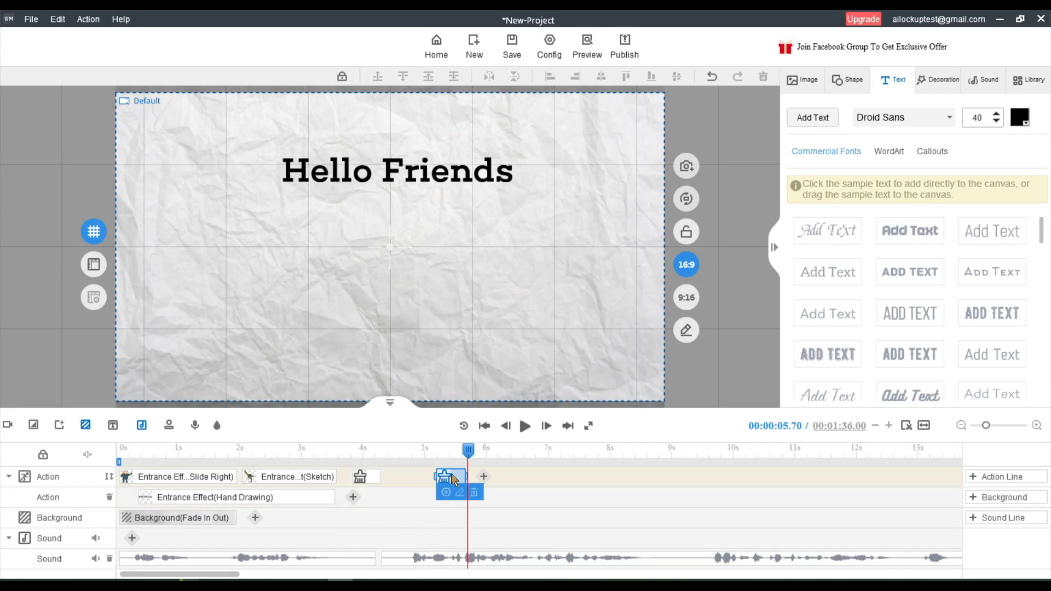
{"action": "left_click_drag", "start_coordinate": [394, 509], "coordinate": [365, 504]}
Step: Play the animation from just before the two clear effects to check that the whole scene clears
{"action": "left_click", "coordinate": [382, 446]}
{"action": "left_click_drag", "start_coordinate": [381, 446], "coordinate": [348, 453]}
{"action": "key", "text": "space"}
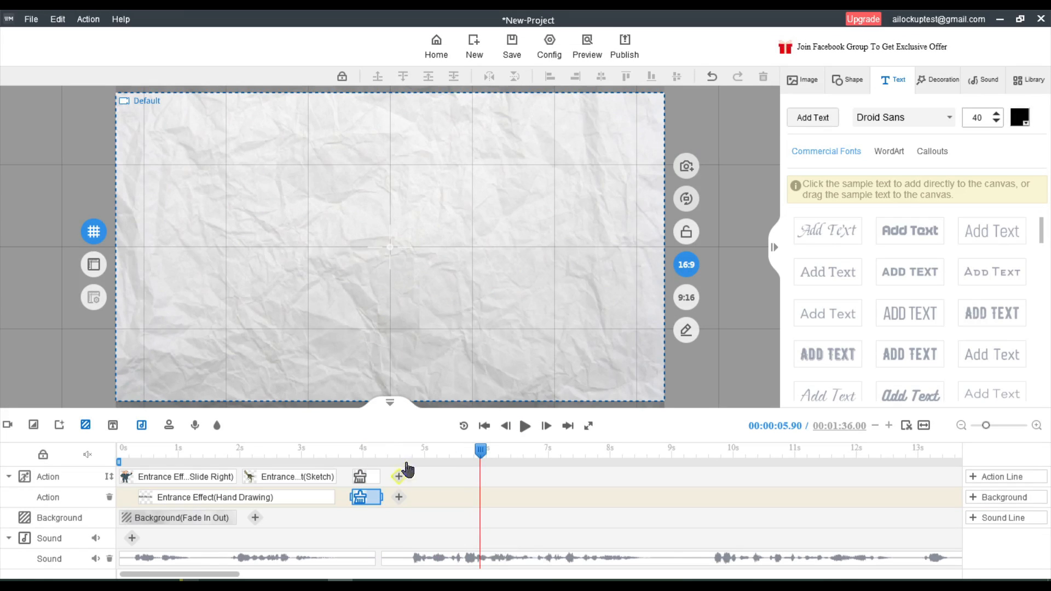
Step: Add the recently used line-art dinosaur after the clear effects, starting at 4.5 s, about 792 × 501 at the canvas's upper centre
{"action": "left_click_drag", "start_coordinate": [491, 454], "coordinate": [408, 454]}
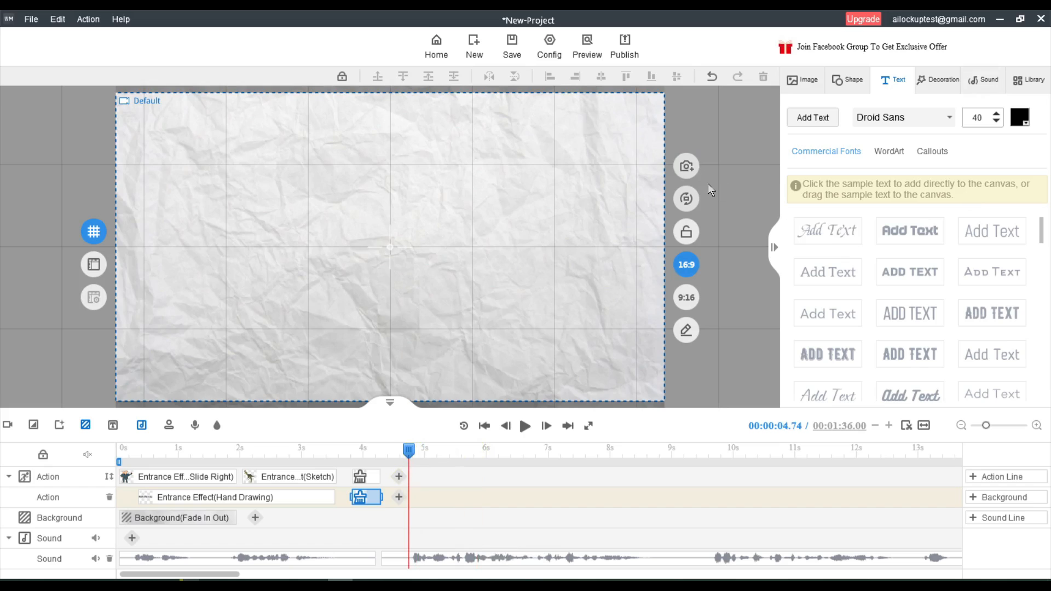
{"action": "left_click", "coordinate": [800, 80]}
{"action": "left_click", "coordinate": [953, 117]}
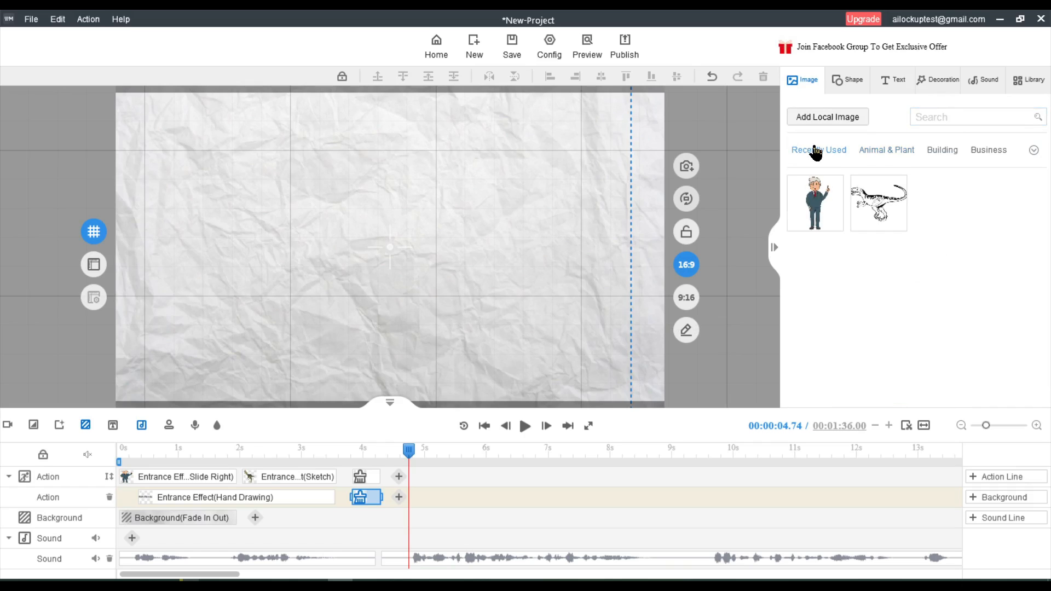
{"action": "left_click", "coordinate": [897, 204]}
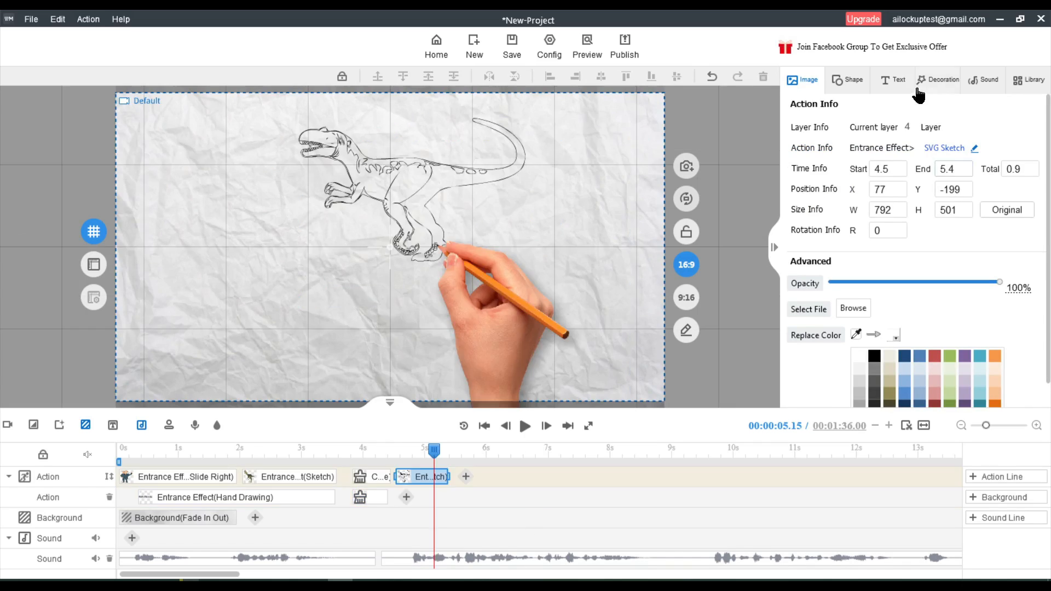
Step: Add a decorative italic text below the dinosaur and fill it with the script's paragraph from "Dinosaurs were the dominant land animals" to "living dinosaurs."
{"action": "left_click", "coordinate": [893, 79]}
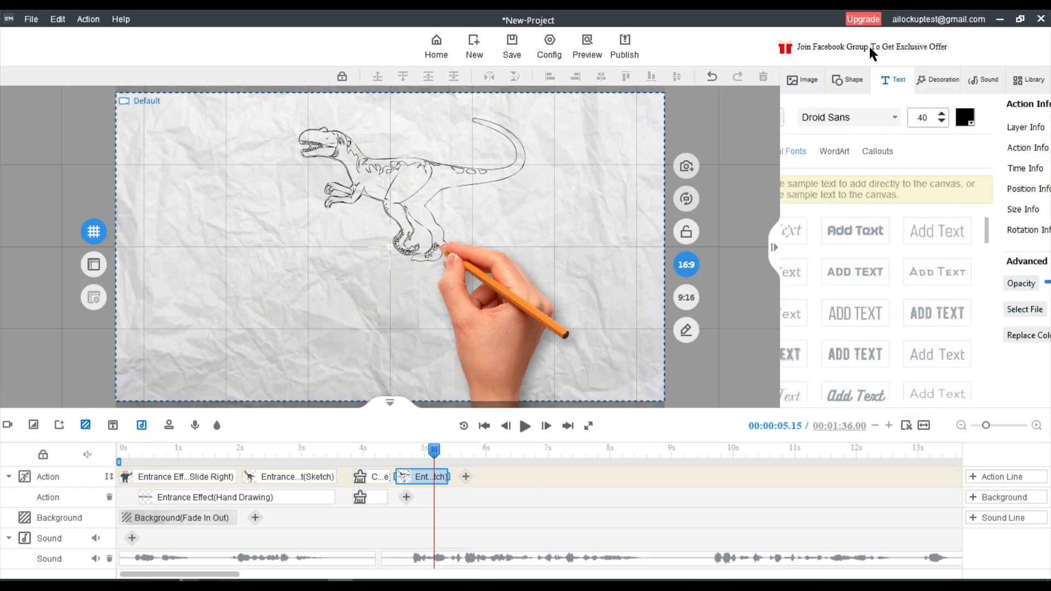
{"action": "mouse_move", "coordinate": [836, 225]}
{"action": "left_mouse_down"}
{"action": "mouse_move", "coordinate": [352, 286]}
{"action": "mouse_move", "coordinate": [342, 187]}
{"action": "left_mouse_up"}
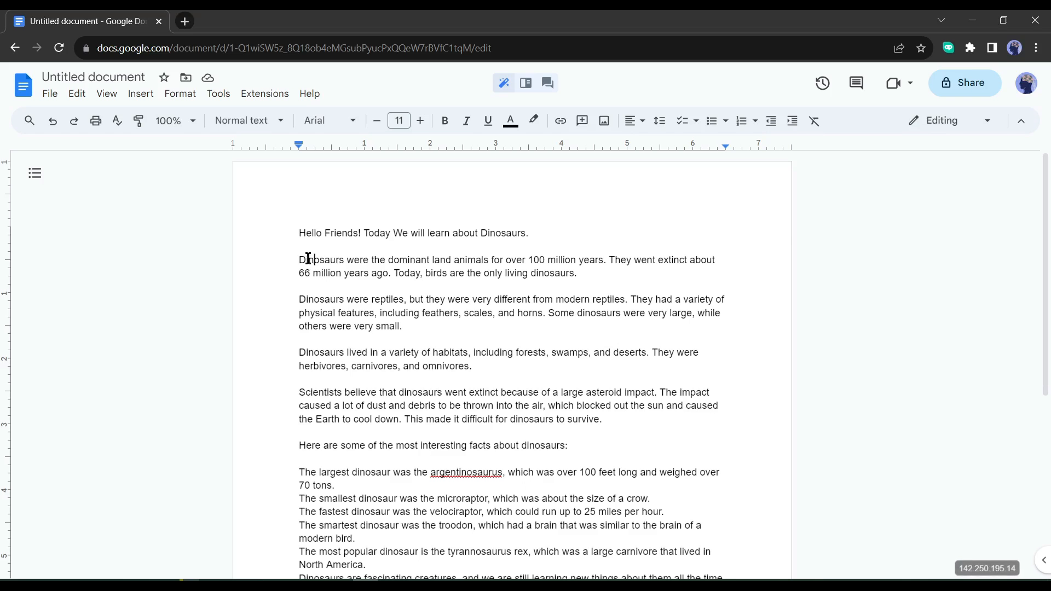
{"action": "left_click_drag", "start_coordinate": [300, 260], "coordinate": [577, 275]}
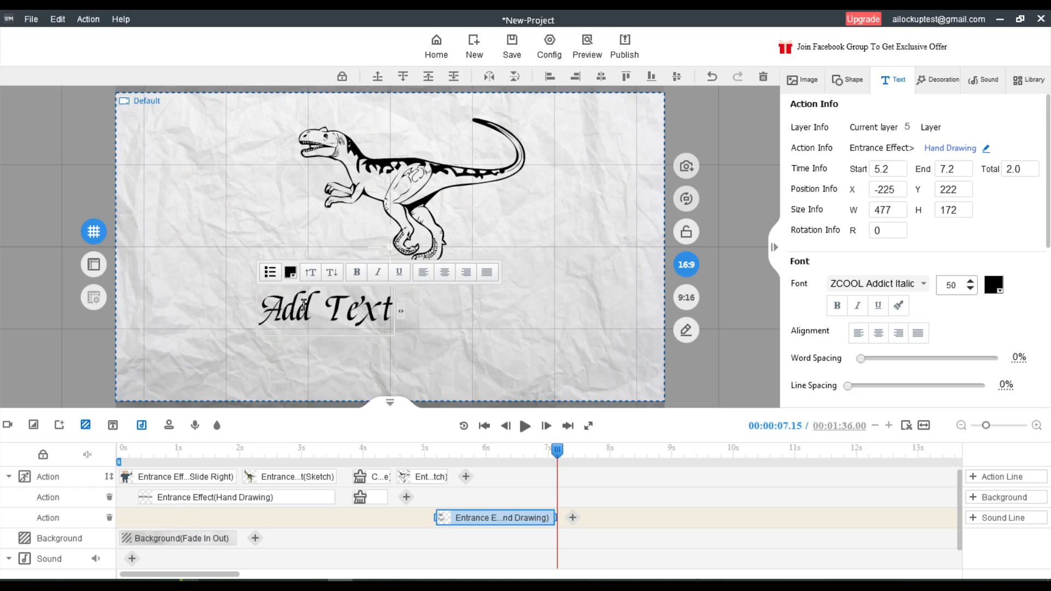
{"action": "key", "text": "ctrl+v"}
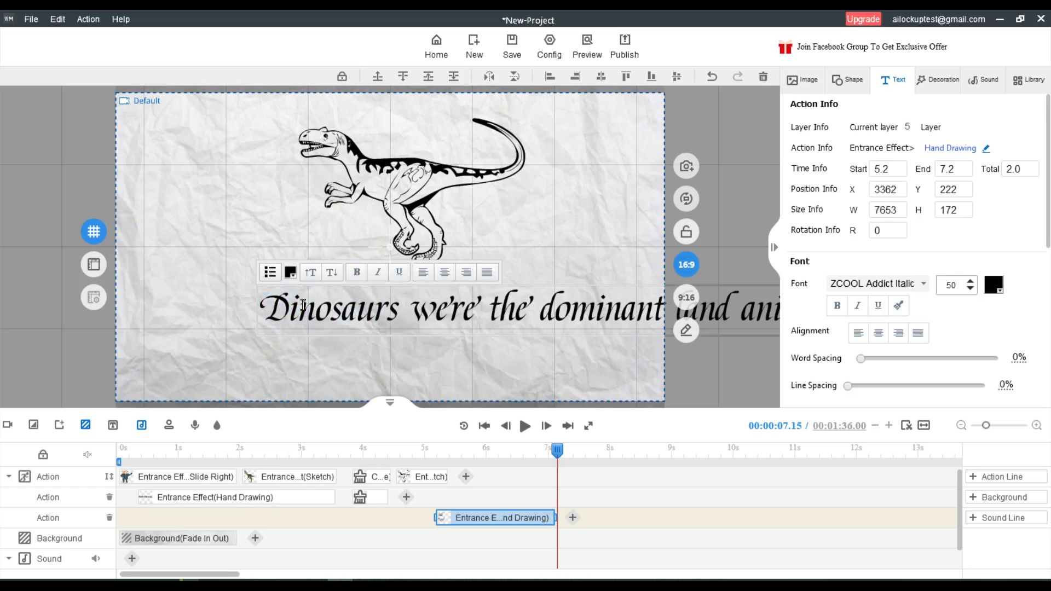
Step: Set the paragraph text to font size 30 in dark blue and break it into three lines below the dinosaur
{"action": "type", "text": "30"}
{"action": "left_click", "coordinate": [994, 284]}
{"action": "left_click", "coordinate": [868, 406]}
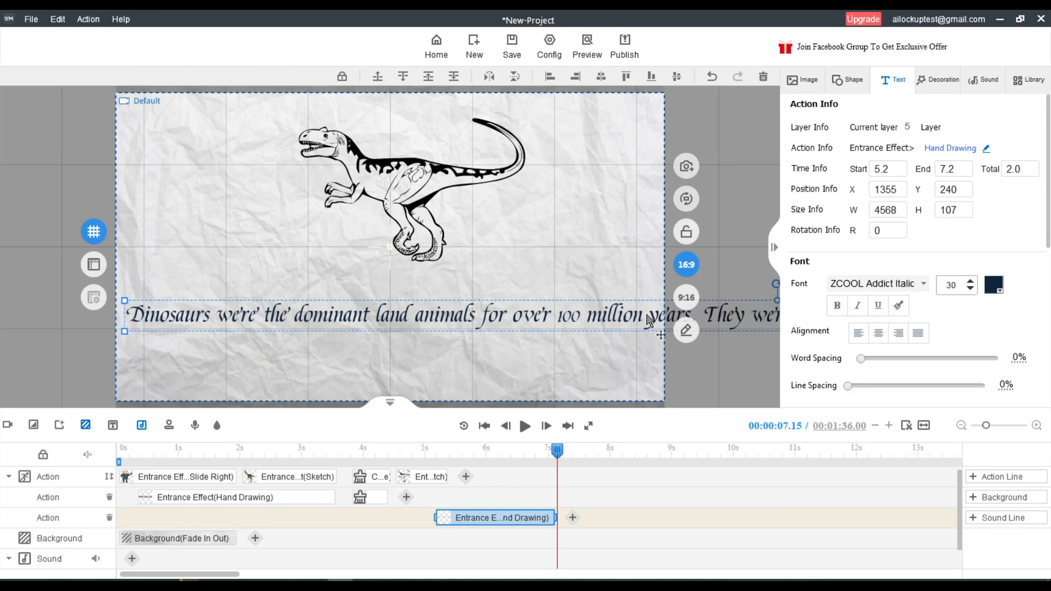
{"action": "double_click", "coordinate": [649, 320]}
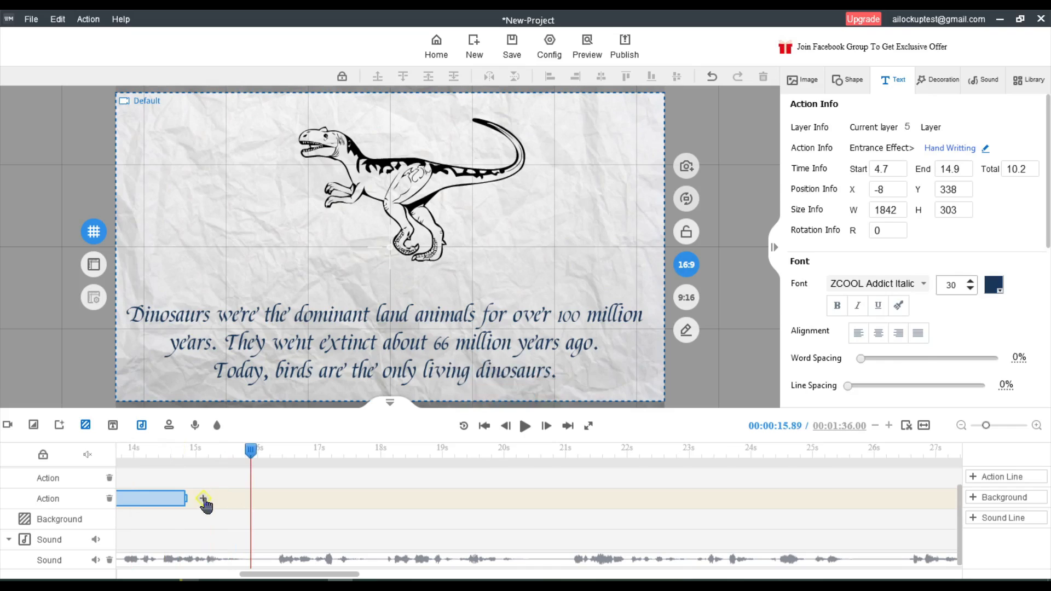
Step: Add a Turn Page clear effect without a hand after the paragraph text on its action line
{"action": "left_click", "coordinate": [204, 499]}
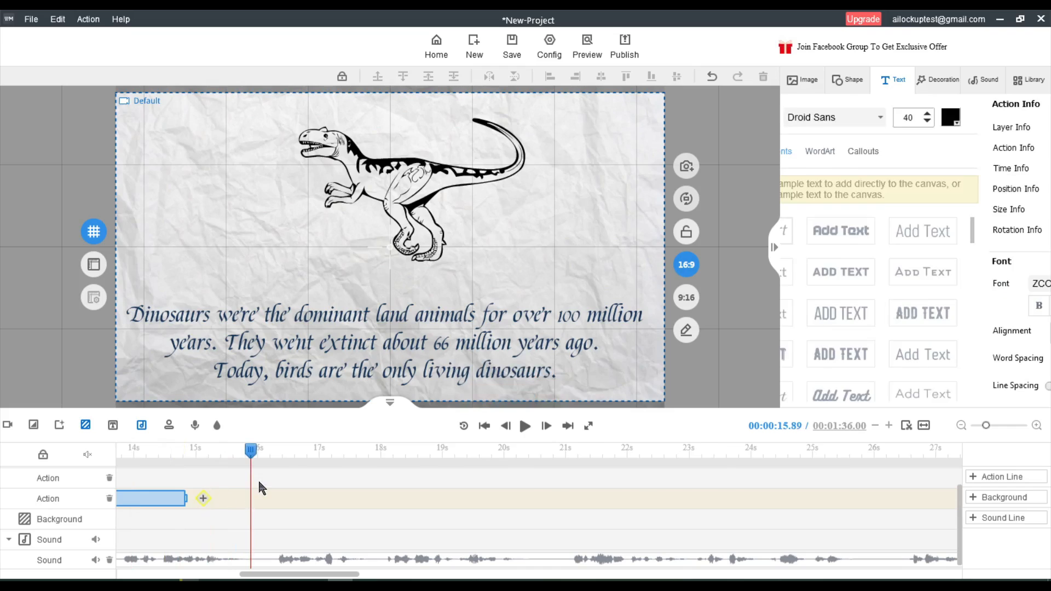
{"action": "left_click", "coordinate": [225, 246]}
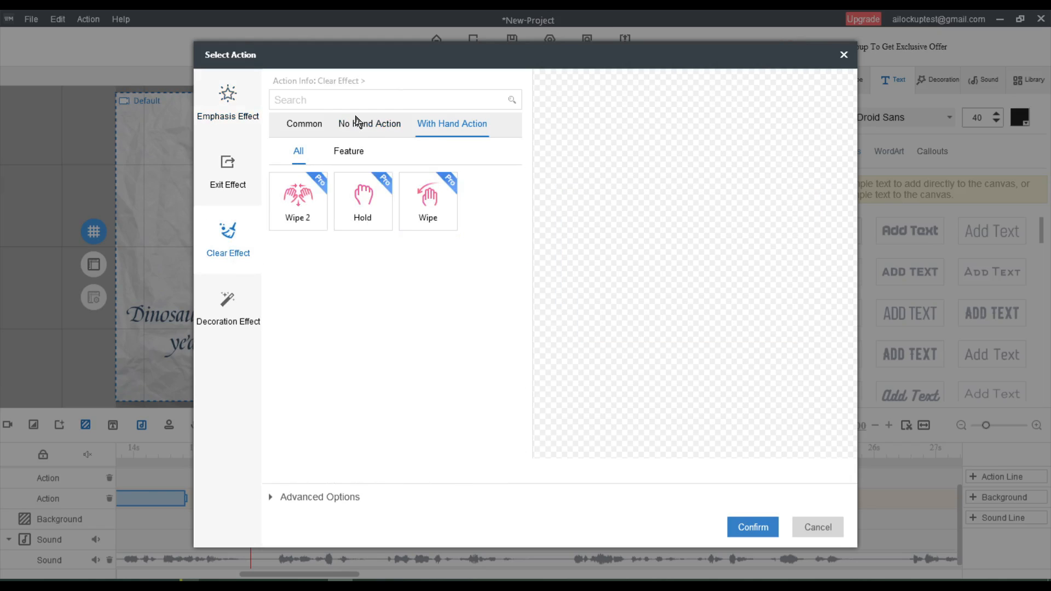
{"action": "left_click", "coordinate": [363, 125]}
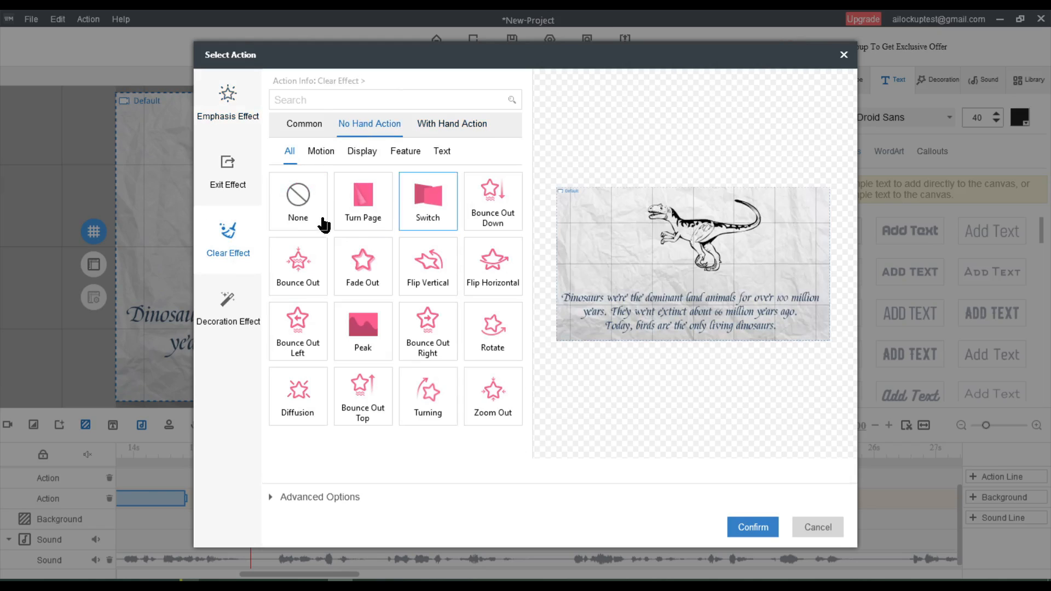
{"action": "left_click", "coordinate": [366, 213]}
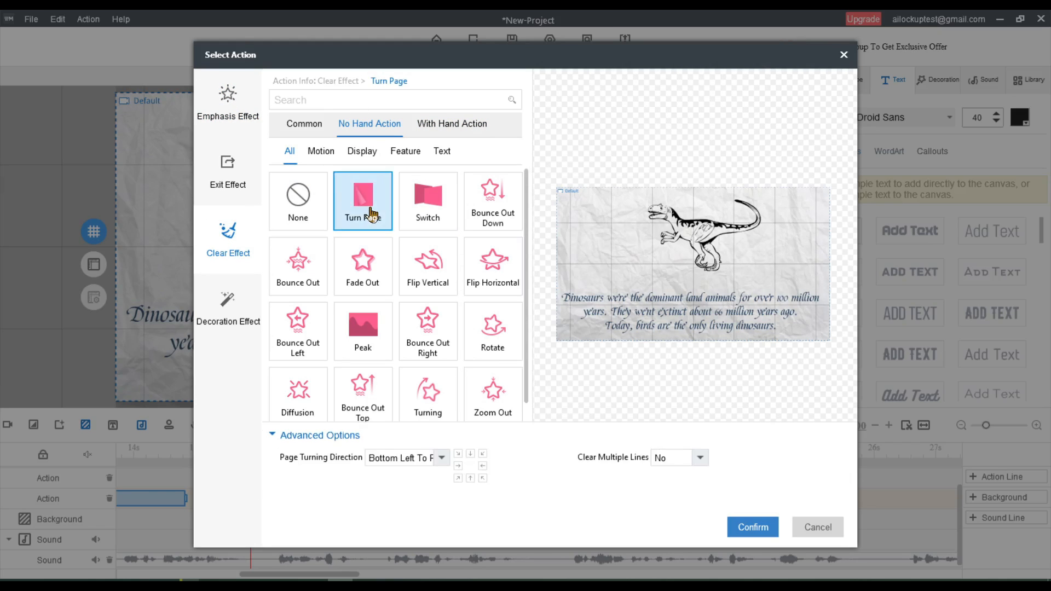
{"action": "left_click", "coordinate": [752, 528]}
Step: Shorten the paragraph's clear effect to about 0.5 s and move it to start at about 16 s
{"action": "left_click_drag", "start_coordinate": [309, 498], "coordinate": [263, 499]}
{"action": "scroll", "coordinate": [745, 501], "scroll_direction": "up", "scroll_amount": 3}
{"action": "left_click_drag", "start_coordinate": [745, 501], "coordinate": [814, 502]}
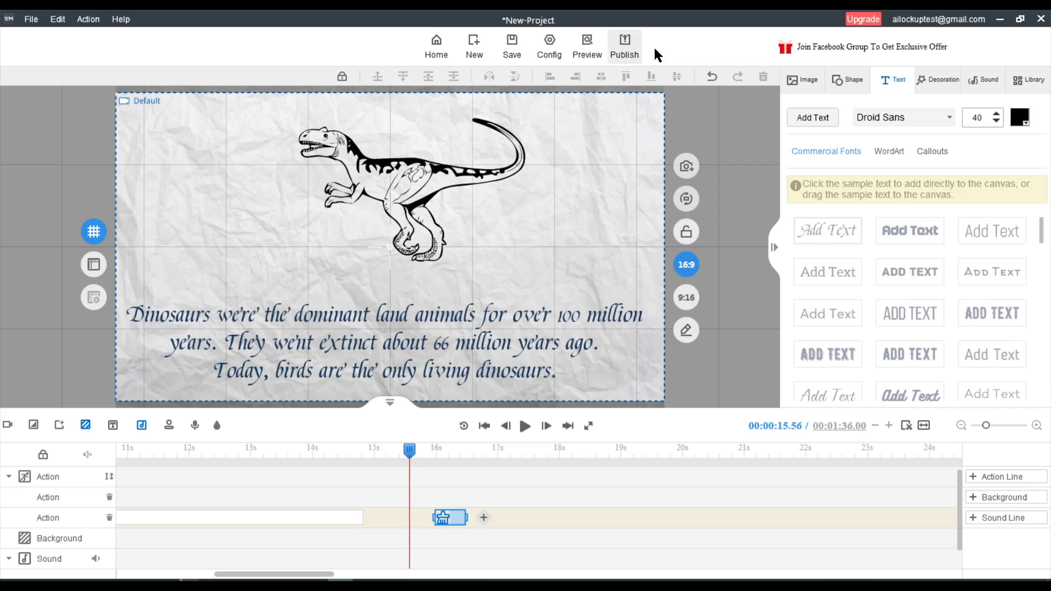
Step: Publish the project as a 576P .mp4 video at 30 fps named New-Project.mp4 and open its output folder
{"action": "left_click", "coordinate": [622, 52]}
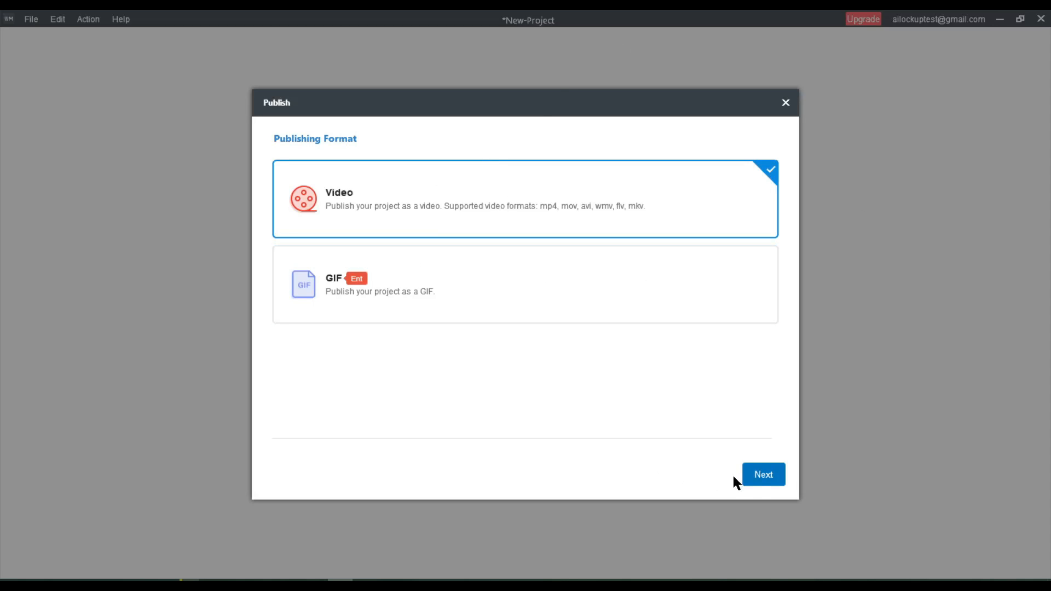
{"action": "left_click", "coordinate": [756, 481]}
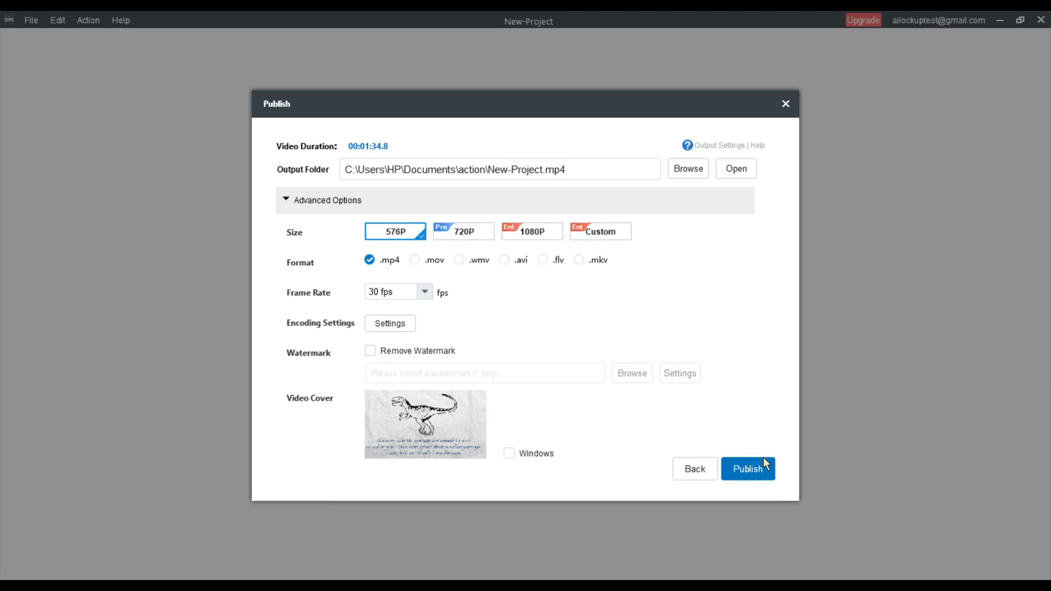
{"action": "left_click", "coordinate": [757, 472]}
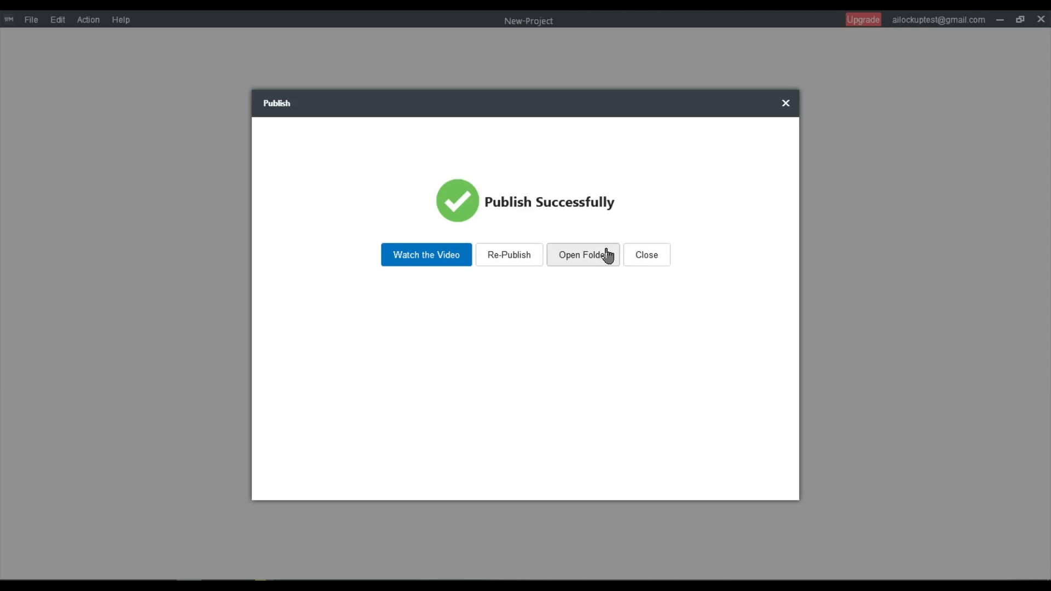
{"action": "left_click", "coordinate": [548, 251]}
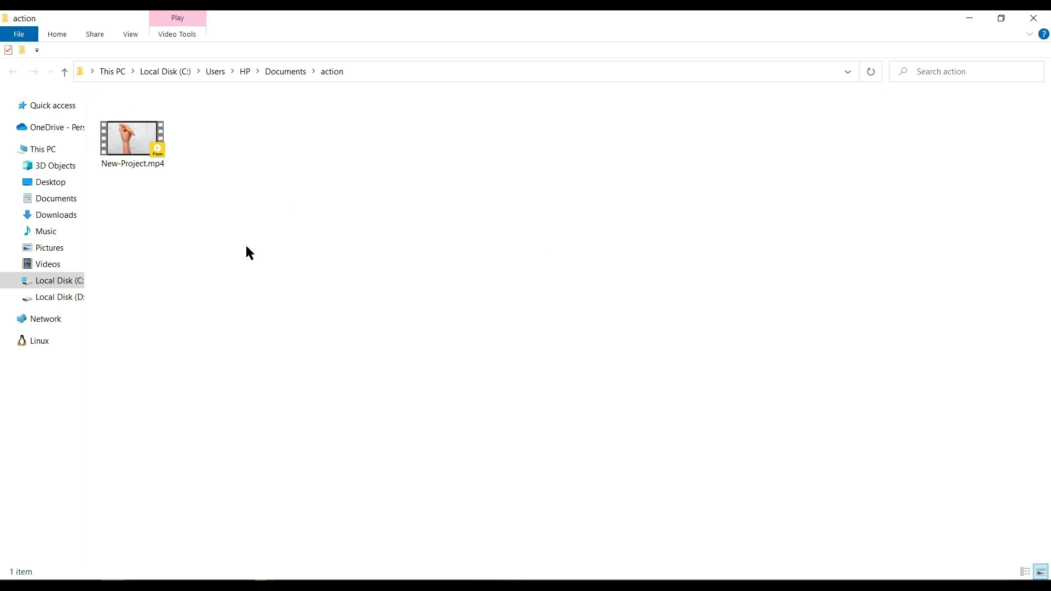